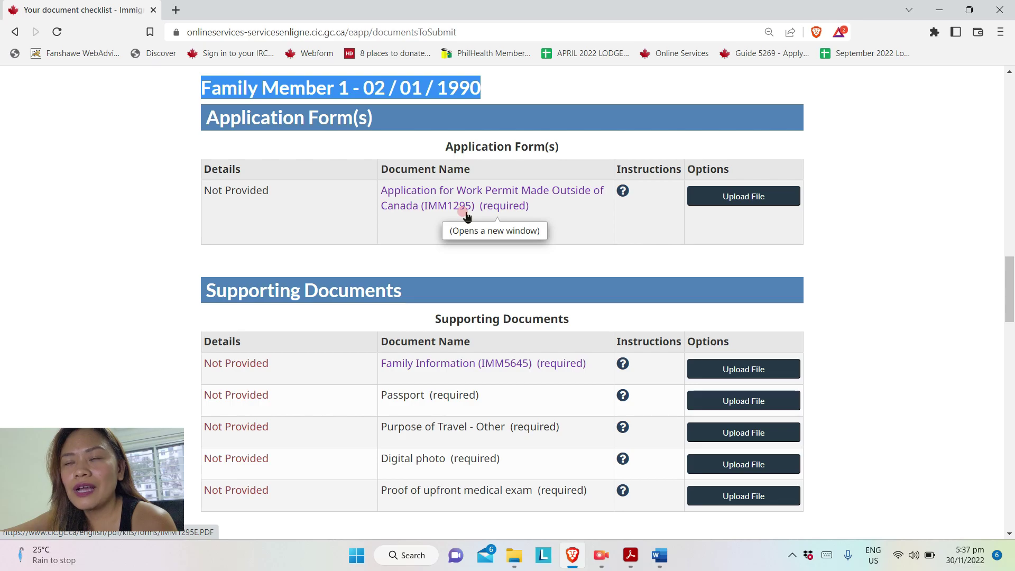
Switch to IMM1295E.PDF in Adobe Acrobat and go to the Details of Intended Work in Canada section
{"action": "left_click", "coordinate": [630, 555]}
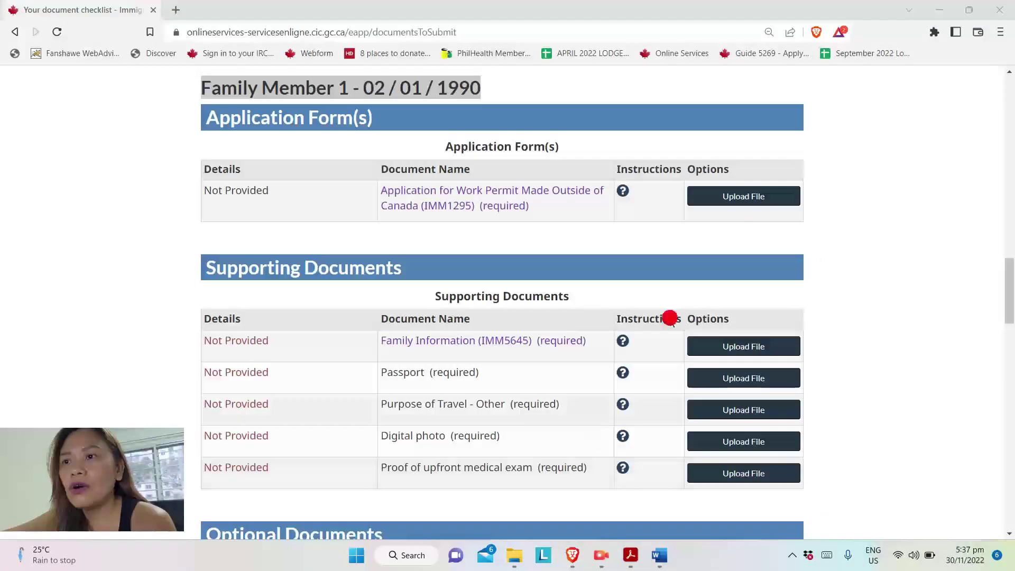
{"action": "key", "text": "alt+Tab"}
{"action": "left_click_drag", "start_coordinate": [946, 450], "coordinate": [948, 140]}
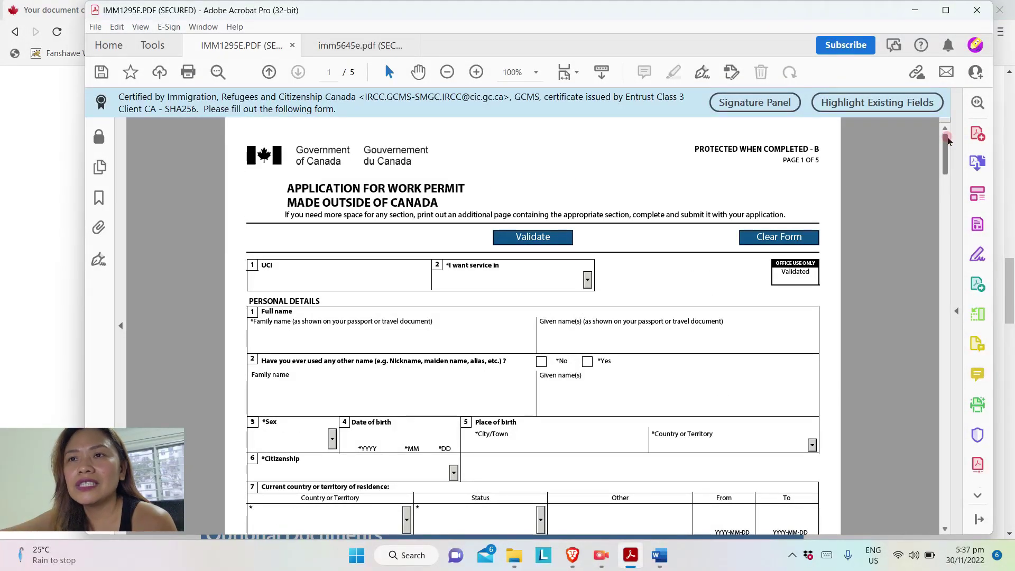
{"action": "left_click_drag", "start_coordinate": [948, 140], "coordinate": [944, 304]}
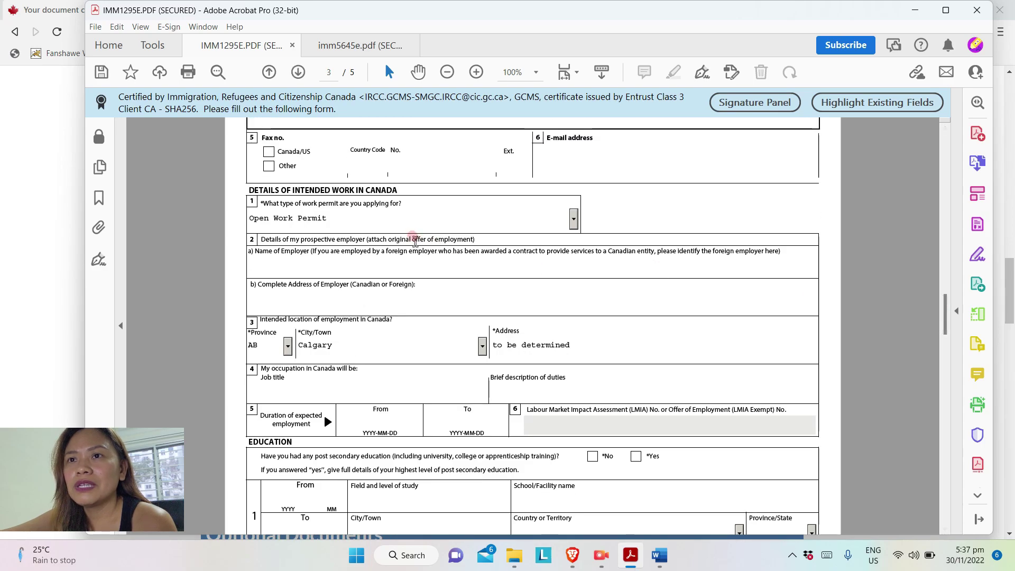
Choose Open Work Permit as the type of work permit under Details of Intended Work in Canada
{"action": "left_click_drag", "start_coordinate": [252, 183], "coordinate": [365, 193]}
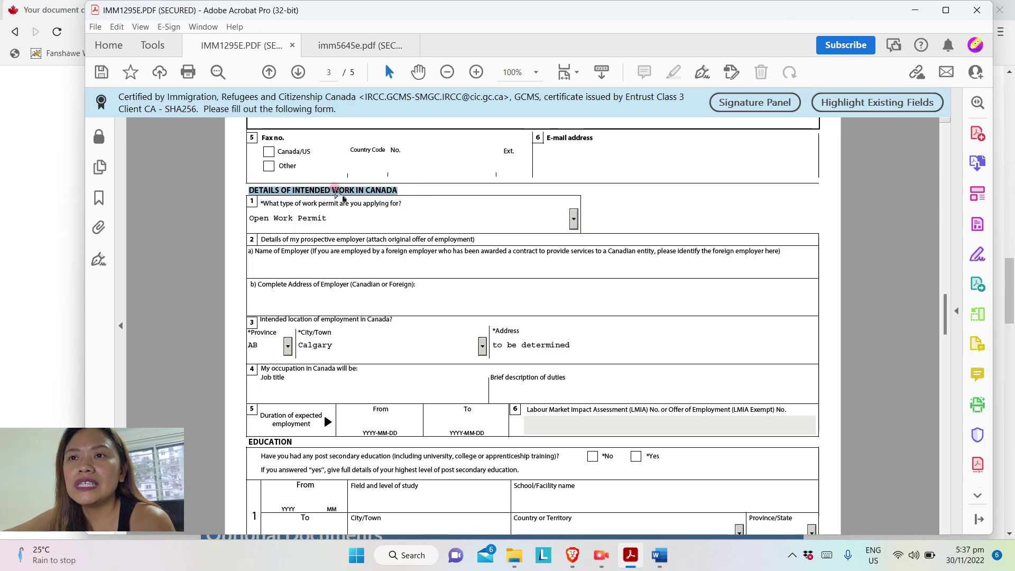
{"action": "left_click", "coordinate": [404, 191]}
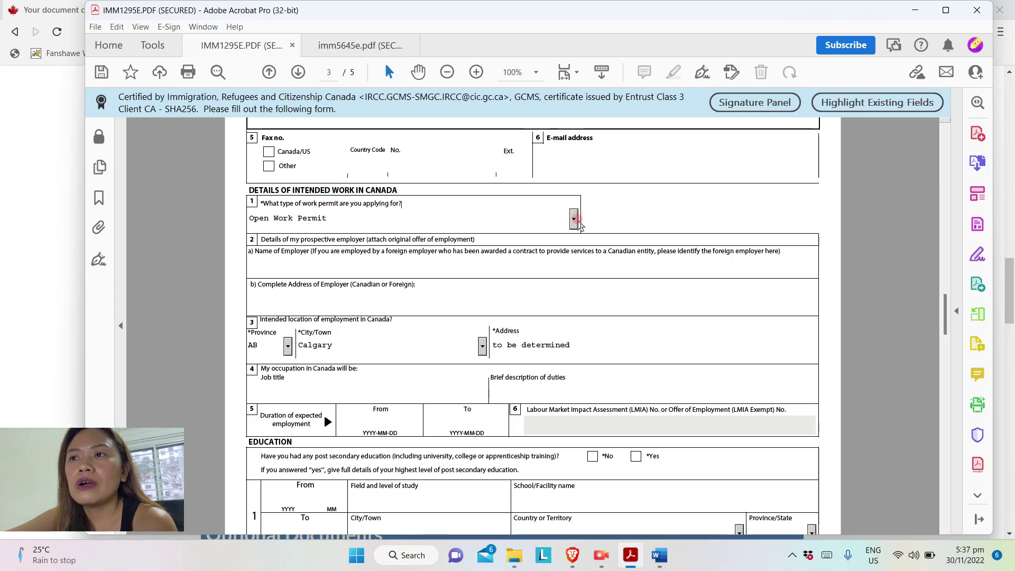
{"action": "left_click", "coordinate": [574, 218]}
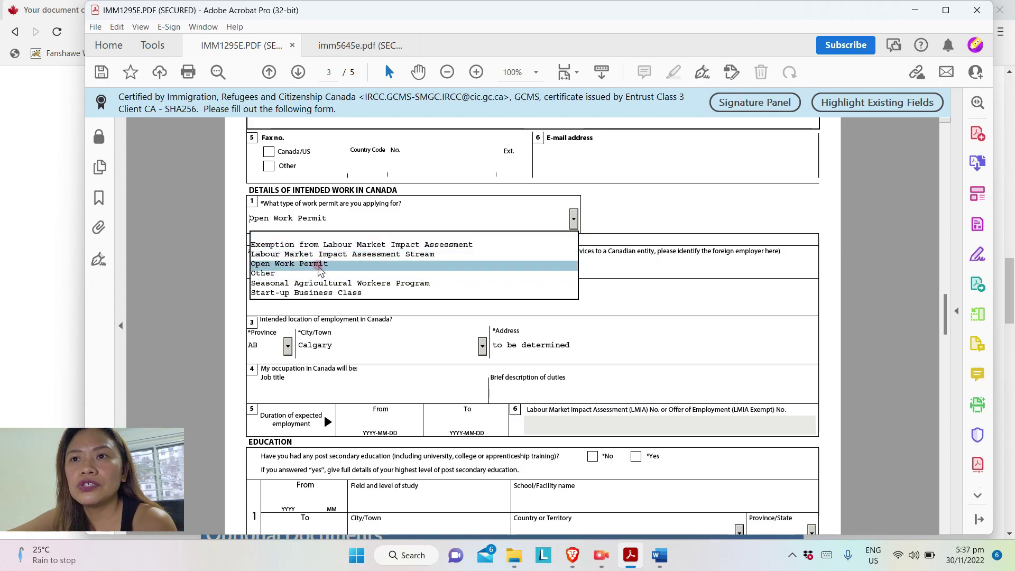
{"action": "left_click", "coordinate": [317, 266]}
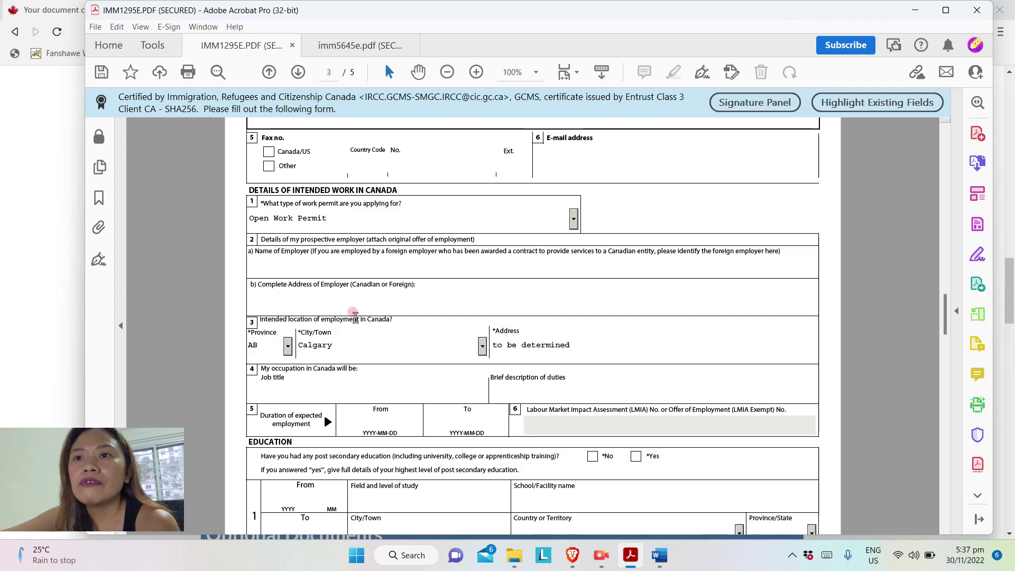
Set the province of the intended employment location to AB and review the address entry
{"action": "left_click", "coordinate": [289, 349]}
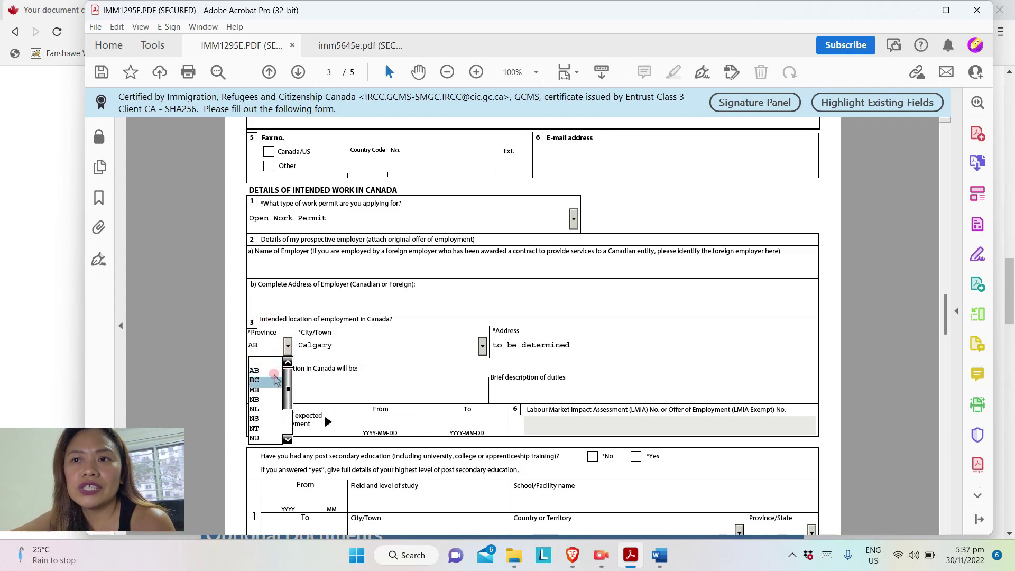
{"action": "left_click", "coordinate": [272, 371]}
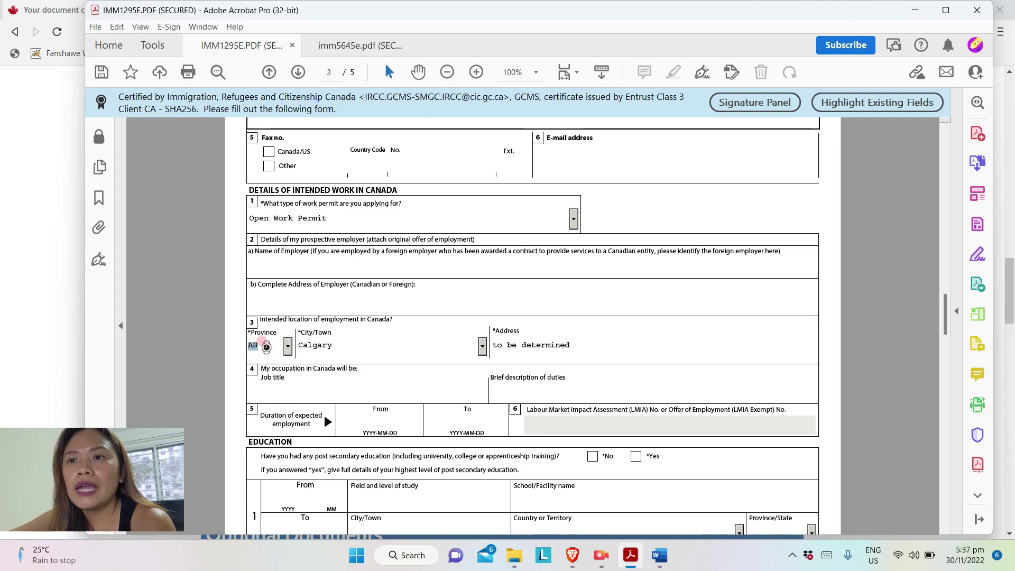
{"action": "left_click", "coordinate": [436, 366]}
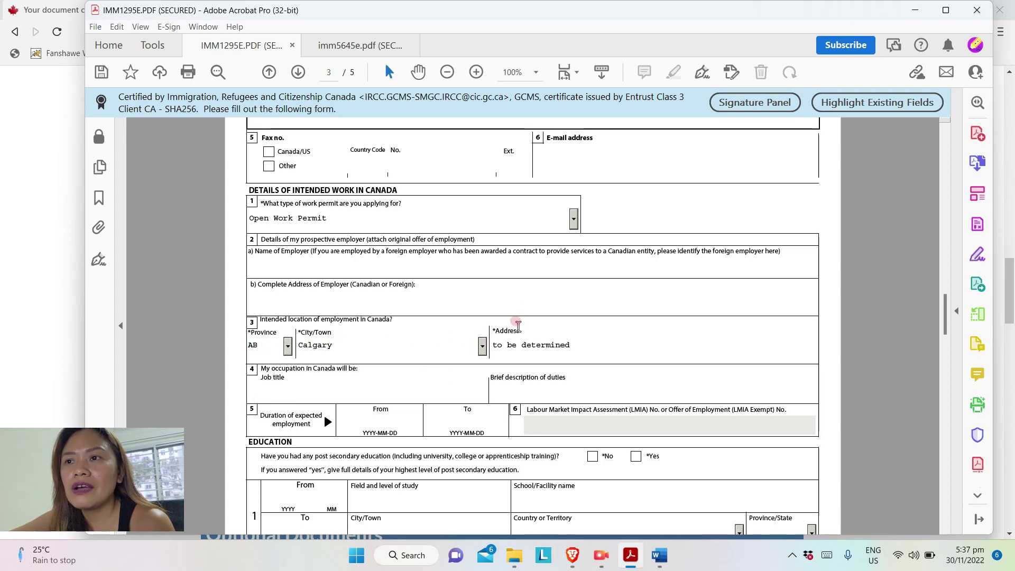
{"action": "double_click", "coordinate": [529, 345]}
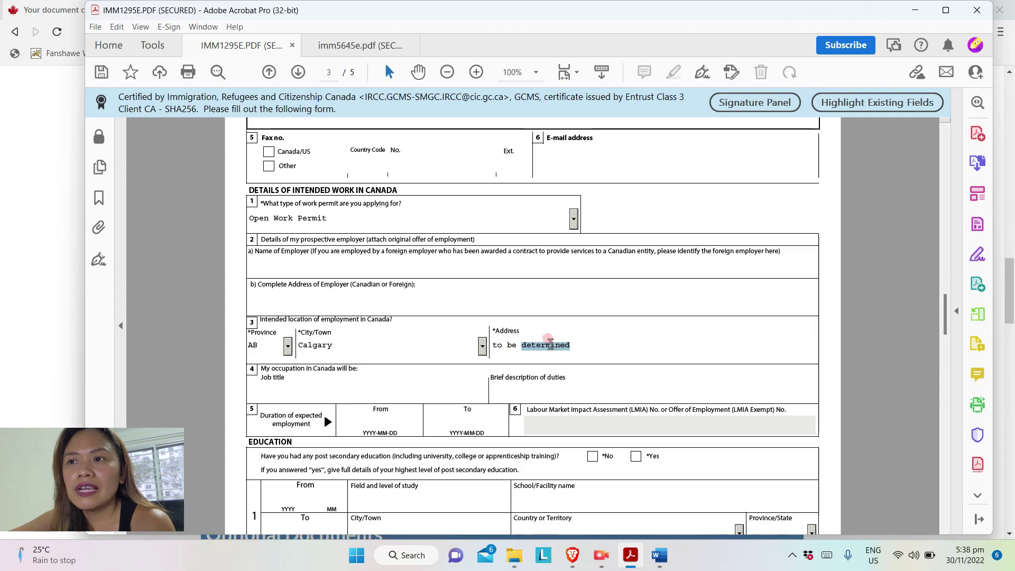
{"action": "left_click", "coordinate": [260, 376]}
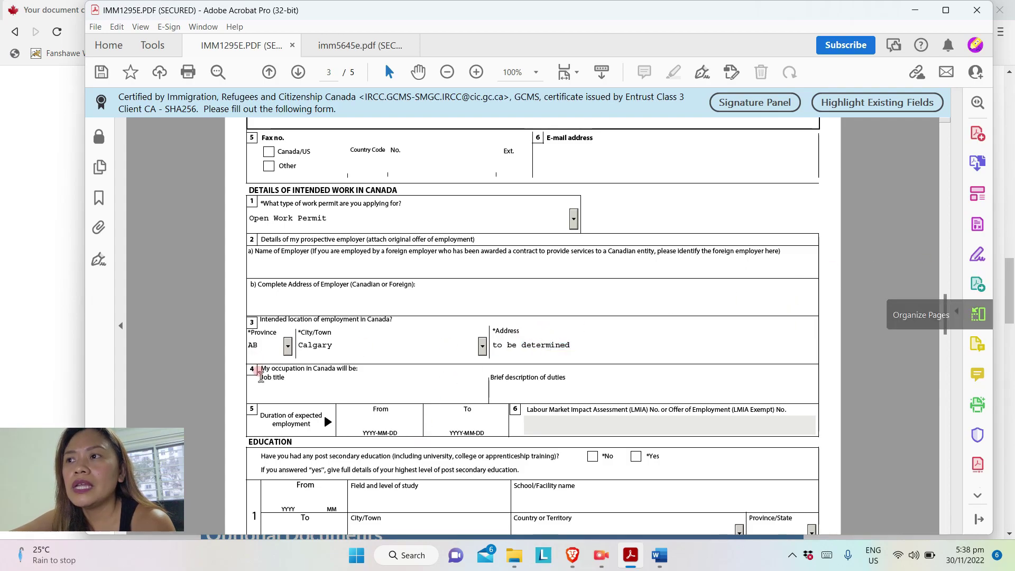
Examine the occupation fields and the From and To dates for the duration of expected employment
{"action": "left_click_drag", "start_coordinate": [260, 376], "coordinate": [294, 419]}
{"action": "left_click", "coordinate": [381, 369]}
{"action": "left_click_drag", "start_coordinate": [947, 317], "coordinate": [948, 334]}
{"action": "left_click_drag", "start_coordinate": [280, 272], "coordinate": [314, 285]}
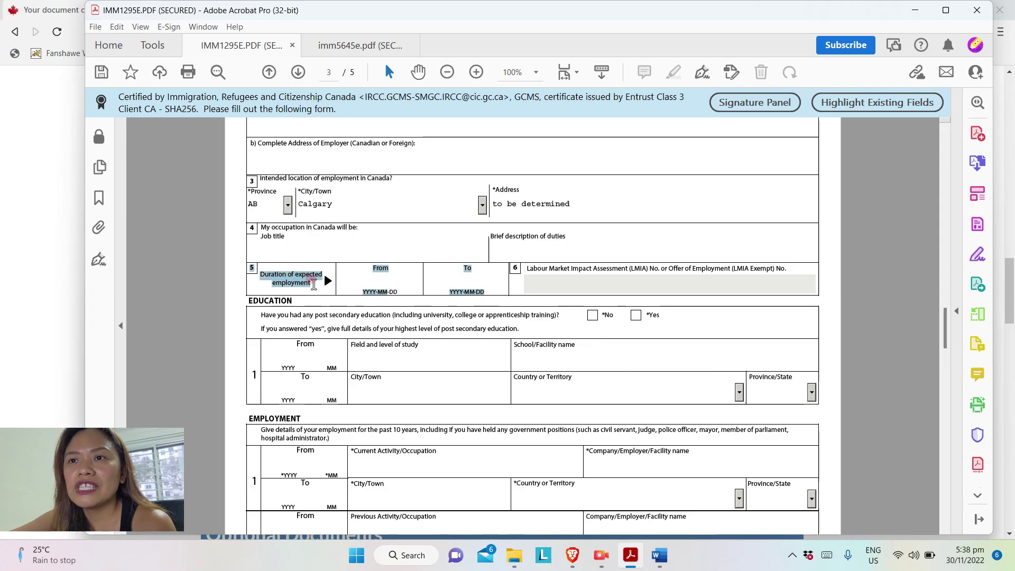
{"action": "left_click", "coordinate": [379, 265]}
{"action": "left_click", "coordinate": [395, 292]}
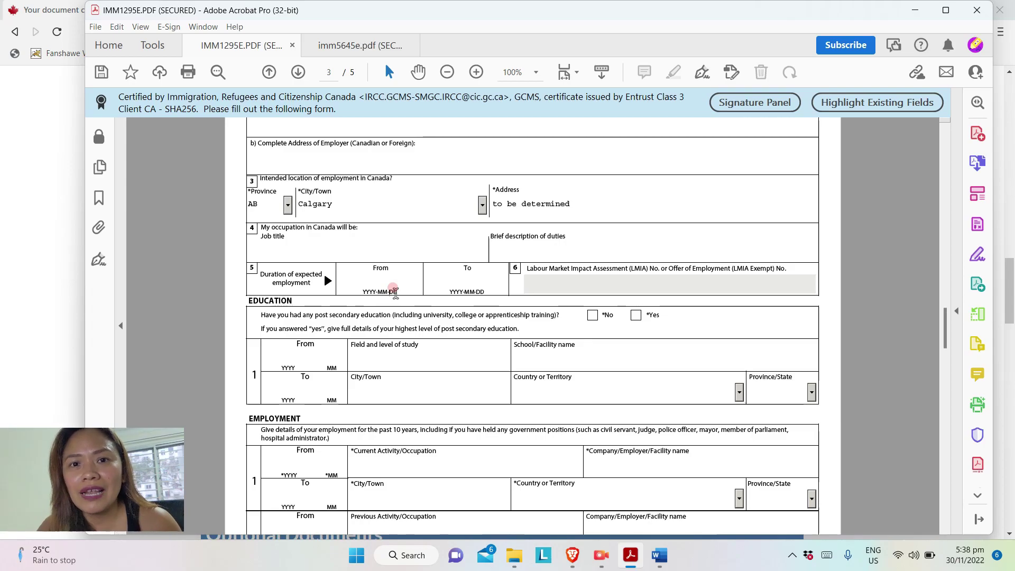
{"action": "key", "text": "alt+Tab"}
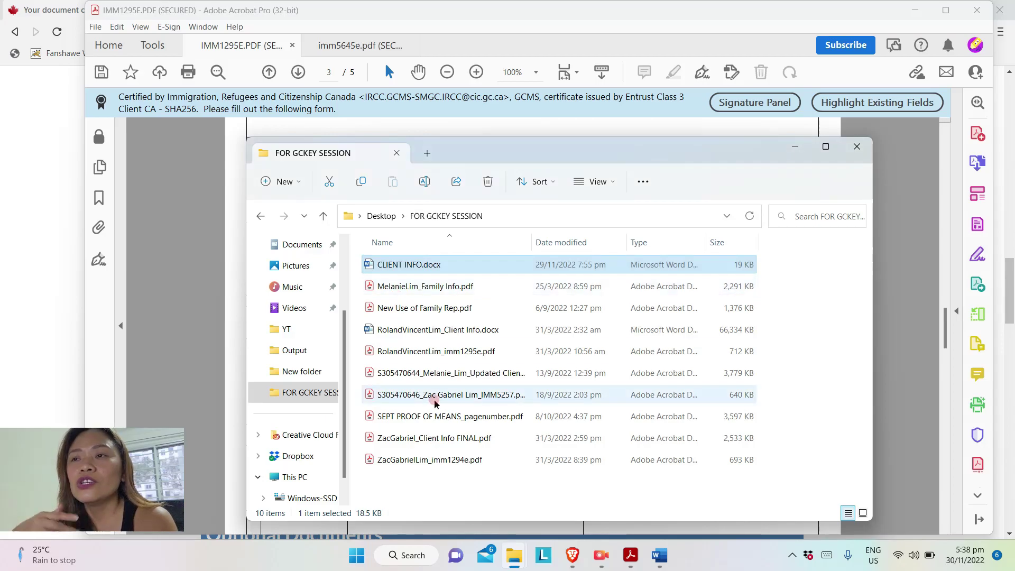
{"action": "left_click", "coordinate": [925, 222]}
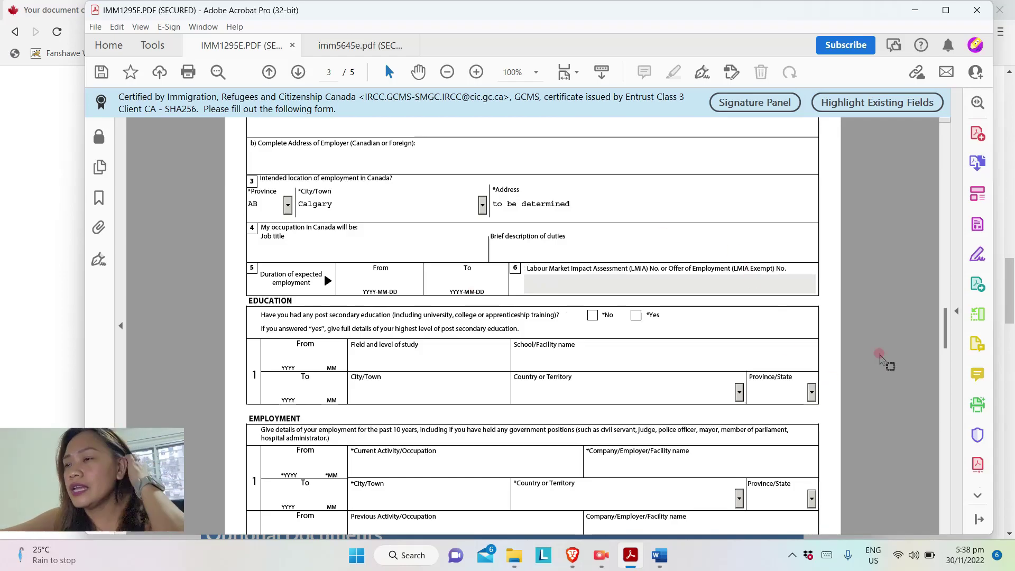
{"action": "mouse_move", "coordinate": [945, 319]}
{"action": "left_mouse_down"}
{"action": "mouse_move", "coordinate": [941, 392]}
{"action": "mouse_move", "coordinate": [929, 326]}
{"action": "left_mouse_up"}
{"action": "scroll", "coordinate": [929, 327], "scroll_direction": "up", "scroll_amount": 3}
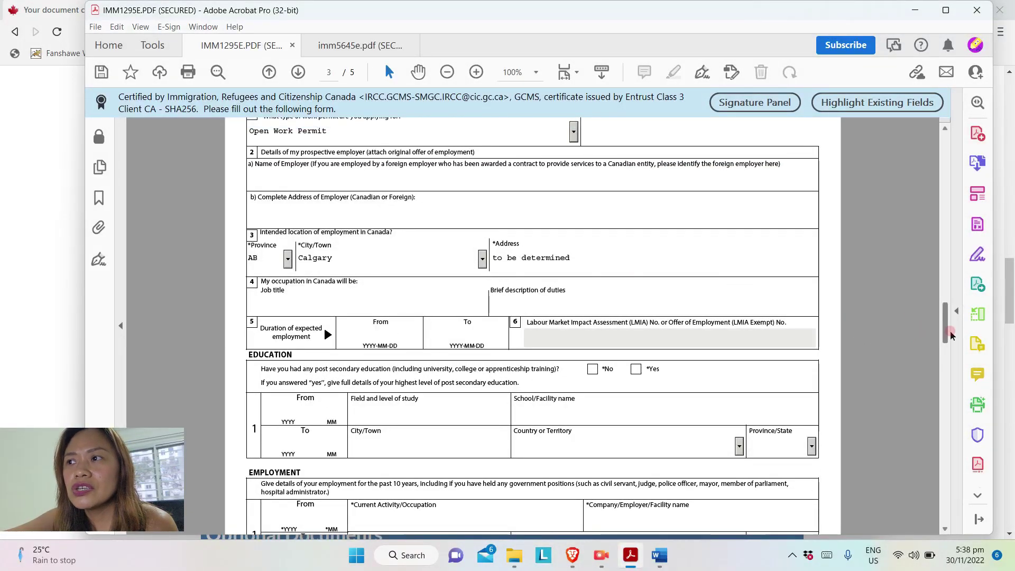
Examine Background Information questions 2b and 2c about refused visas or permits and previous applications to enter Canada
{"action": "left_click_drag", "start_coordinate": [949, 334], "coordinate": [928, 405]}
{"action": "left_click", "coordinate": [415, 305]}
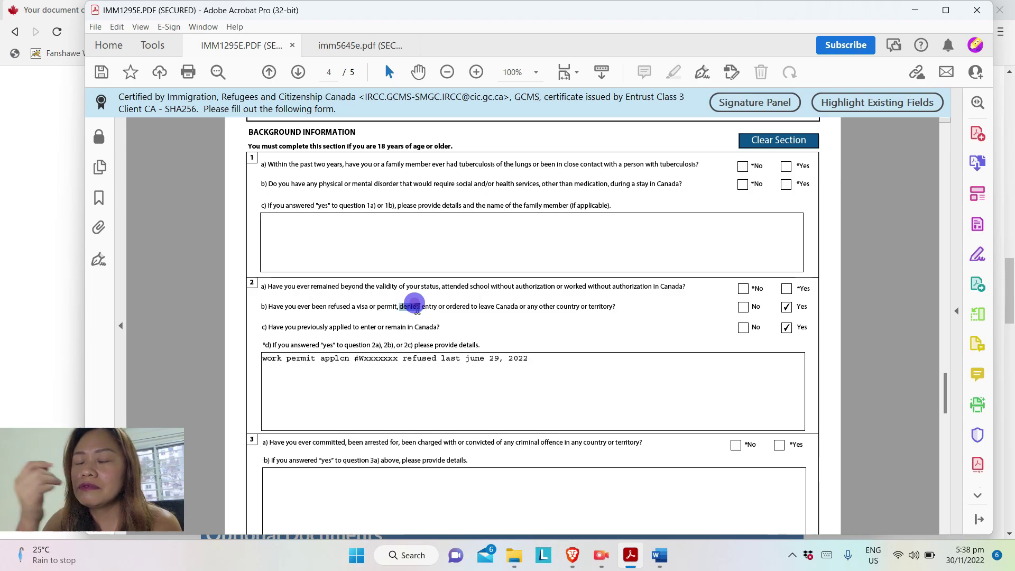
{"action": "left_click", "coordinate": [459, 310]}
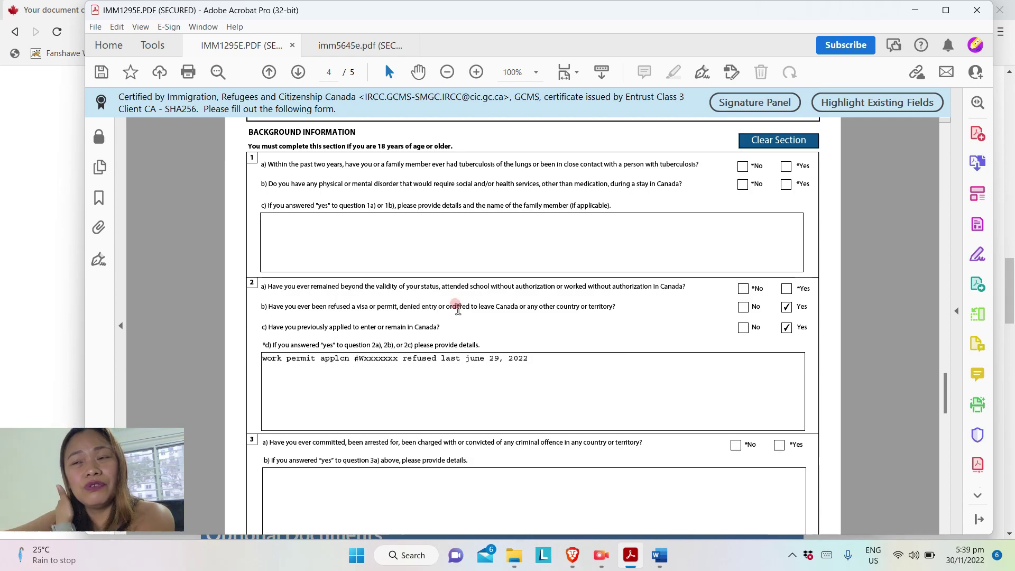
{"action": "left_click", "coordinate": [623, 345]}
{"action": "left_click", "coordinate": [562, 365]}
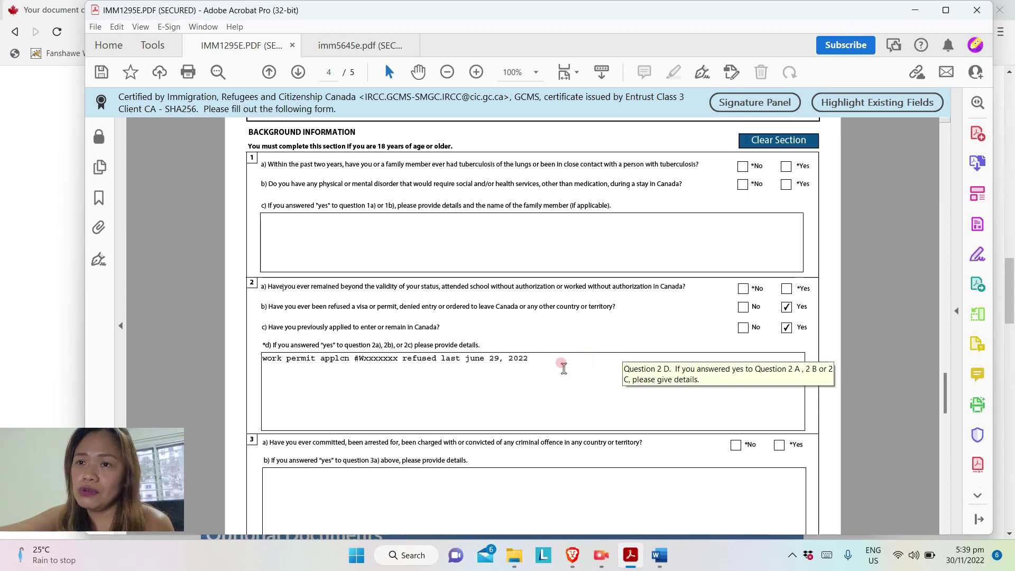
{"action": "left_click", "coordinate": [587, 444]}
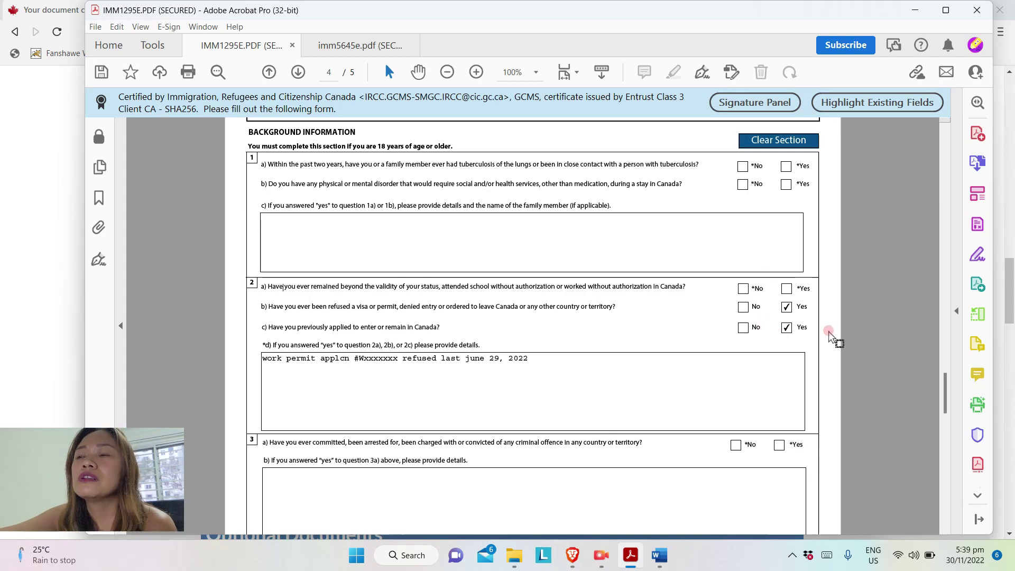
{"action": "left_click", "coordinate": [786, 328]}
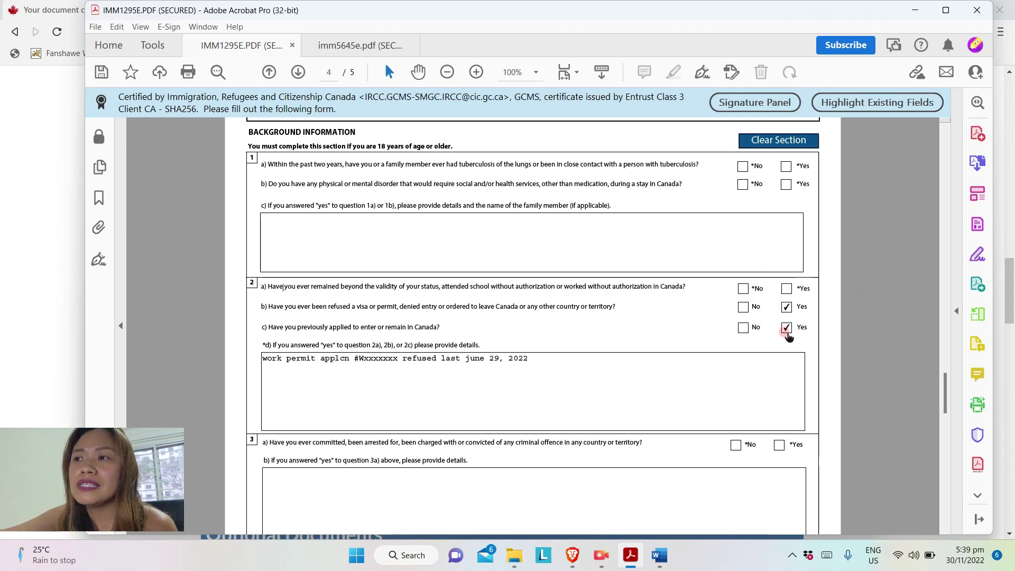
Review the question 2d explanation of the earlier work permit refusal, including the application number and refusal date
{"action": "left_click", "coordinate": [270, 360]}
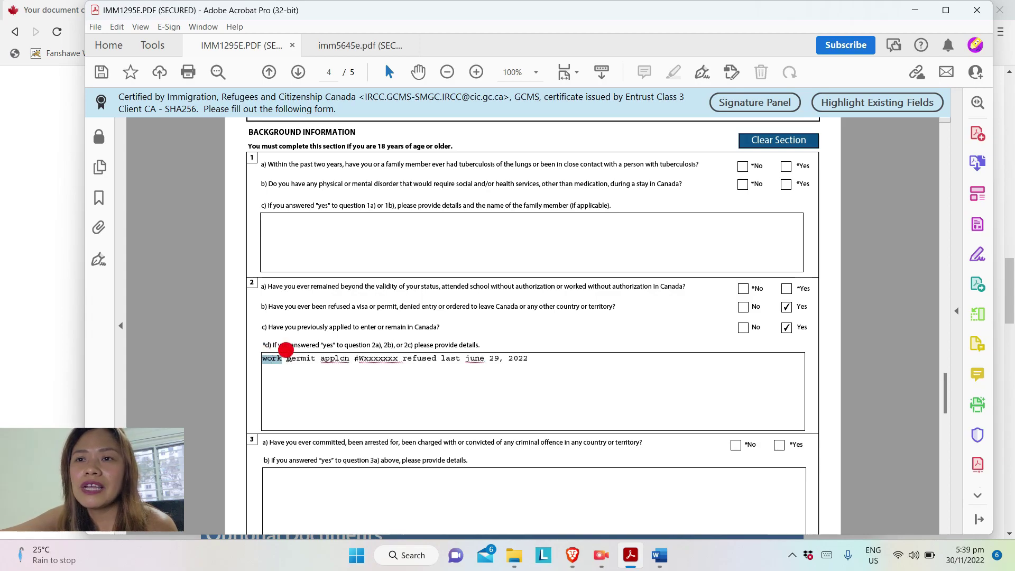
{"action": "left_click_drag", "start_coordinate": [319, 359], "coordinate": [356, 361]}
{"action": "left_click", "coordinate": [359, 359]}
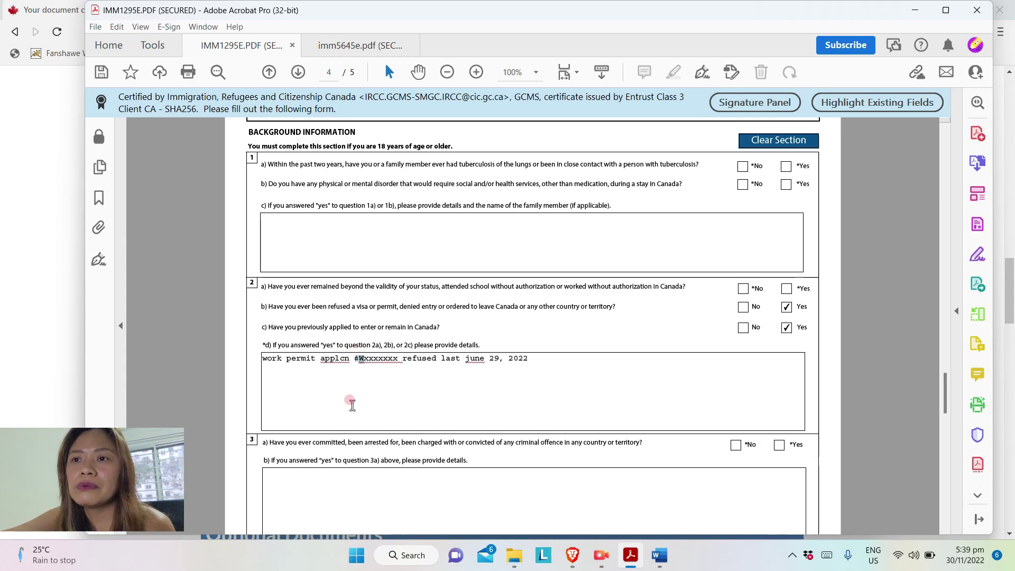
{"action": "left_click", "coordinate": [397, 365]}
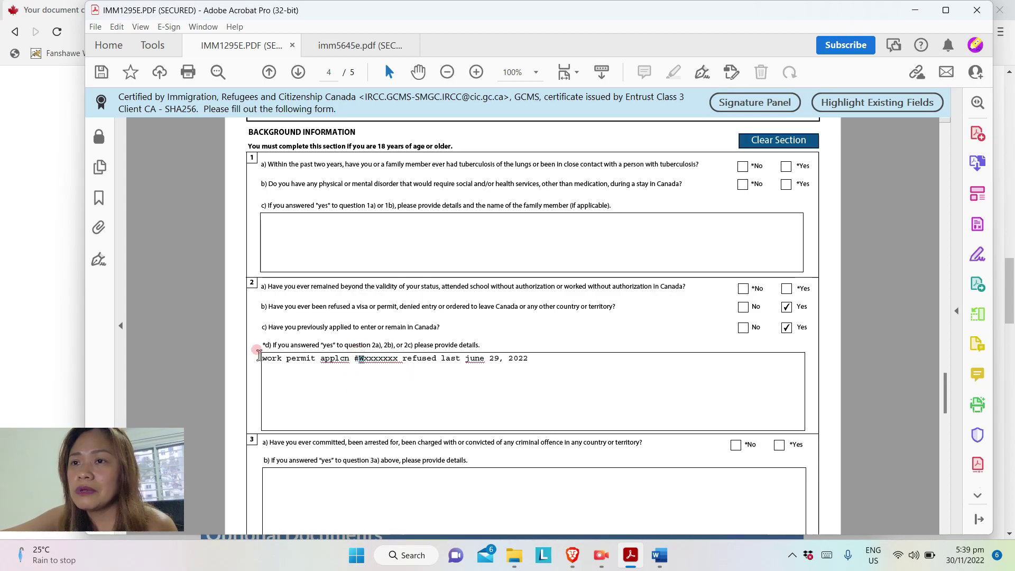
{"action": "left_click", "coordinate": [360, 359]}
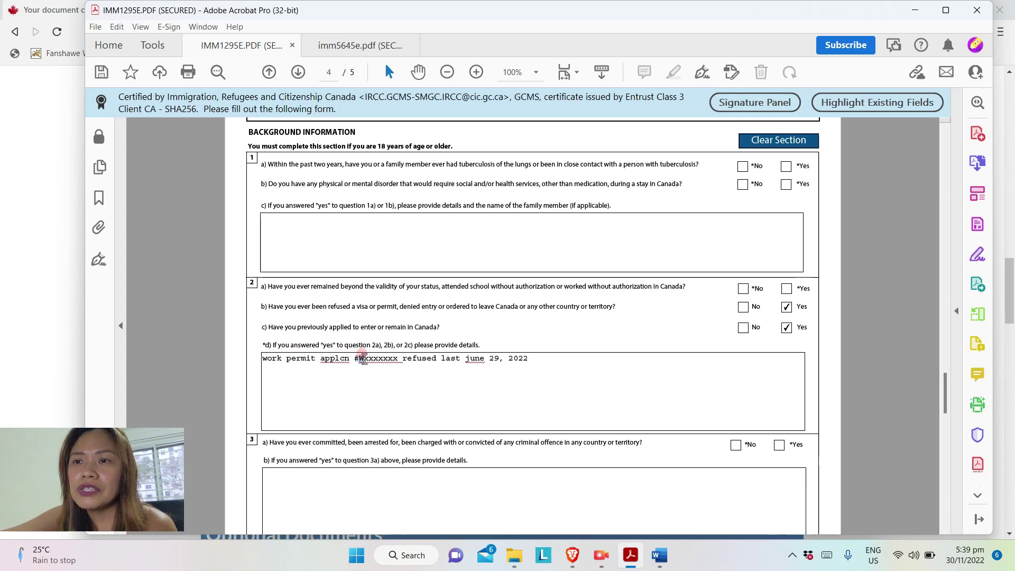
{"action": "left_click_drag", "start_coordinate": [364, 358], "coordinate": [383, 361]}
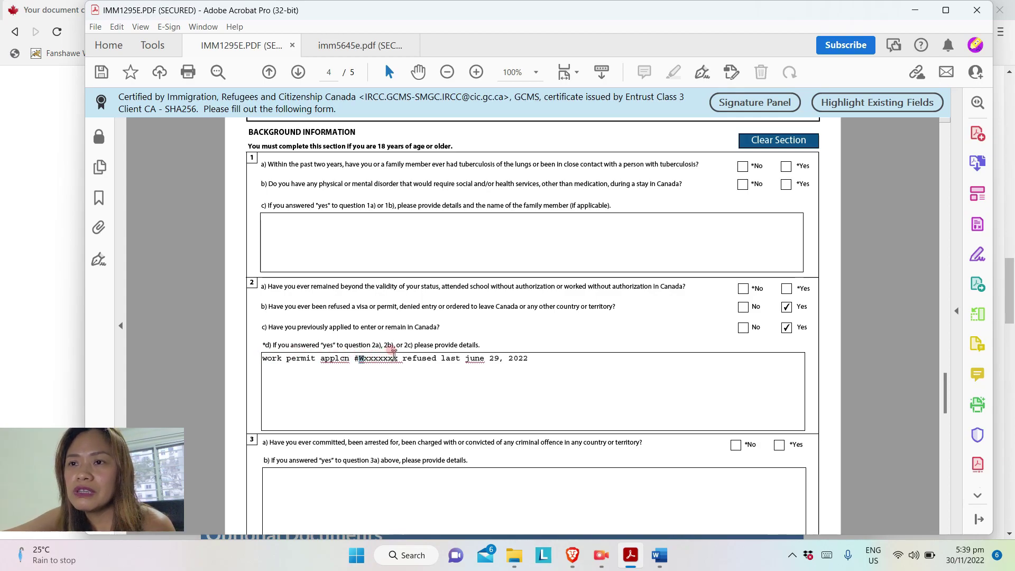
{"action": "double_click", "coordinate": [415, 357]}
{"action": "left_click_drag", "start_coordinate": [451, 358], "coordinate": [540, 353]}
{"action": "left_click", "coordinate": [540, 353]}
{"action": "left_click", "coordinate": [610, 386]}
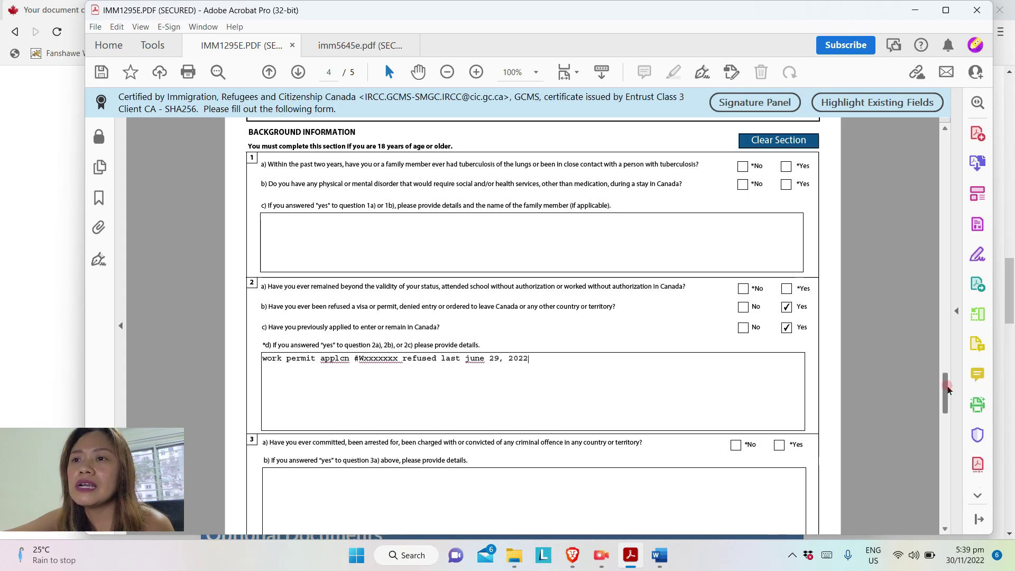
Answer Yes to the consent to be contacted by IRCC in the form's Signature section
{"action": "left_click_drag", "start_coordinate": [948, 389], "coordinate": [933, 483]}
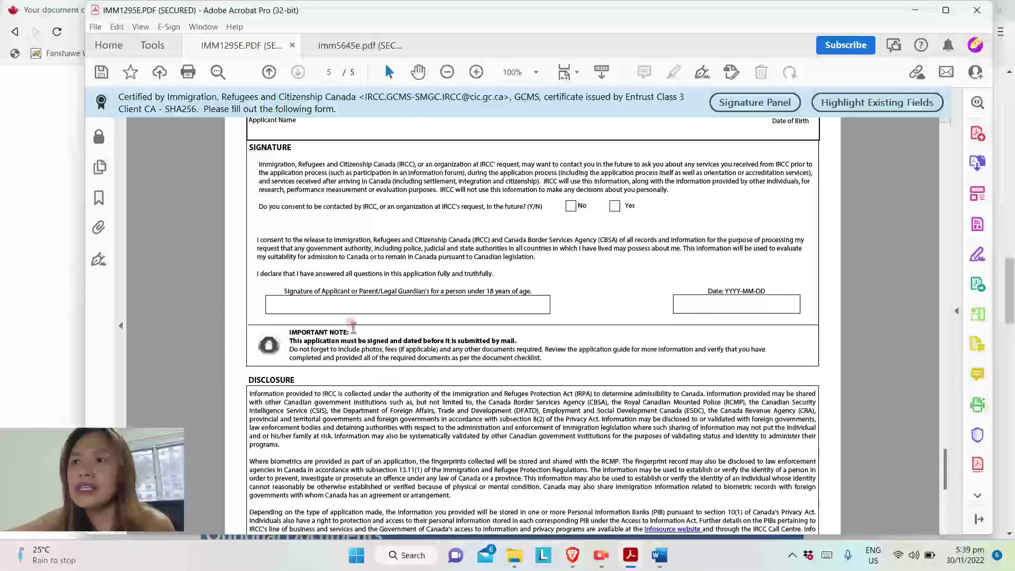
{"action": "left_click", "coordinate": [615, 207]}
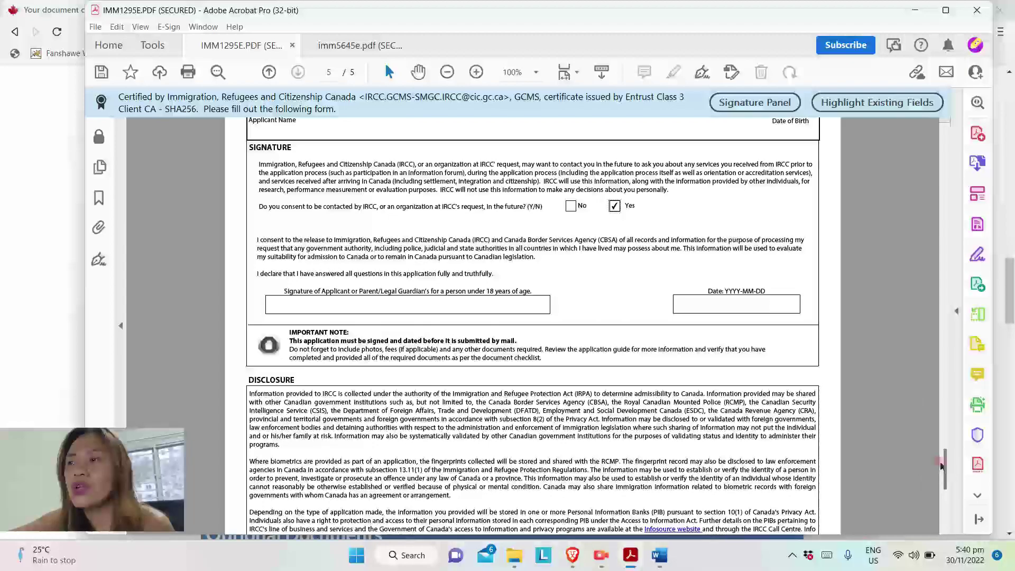
{"action": "scroll", "coordinate": [942, 465], "scroll_direction": "down", "scroll_amount": 6}
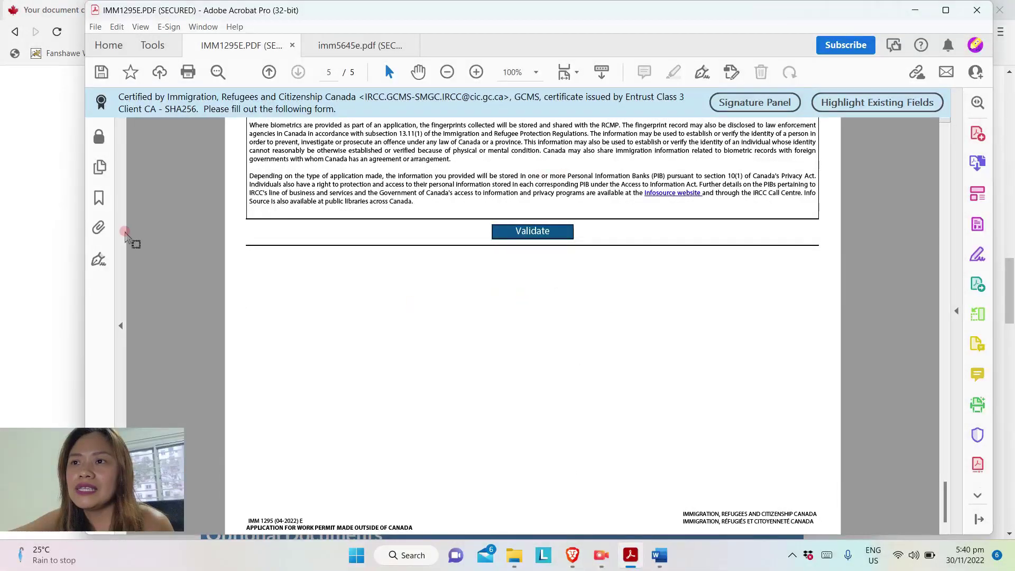
Check the document checklist in the browser, and switch to the Family Information form imm5645e.pdf in Adobe Acrobat
{"action": "left_click", "coordinate": [43, 373]}
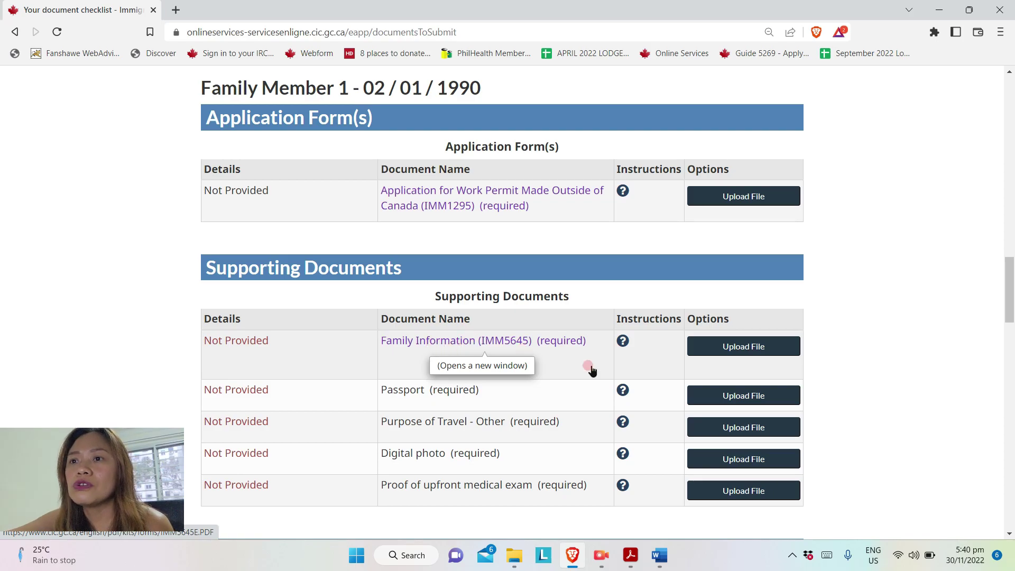
{"action": "mouse_move", "coordinate": [631, 565]}
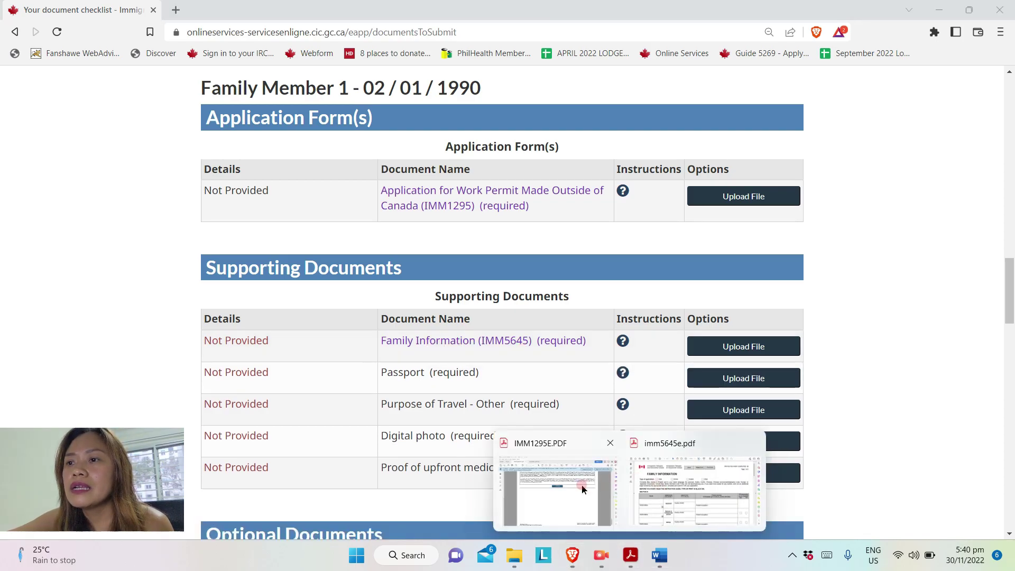
{"action": "left_click", "coordinate": [667, 479]}
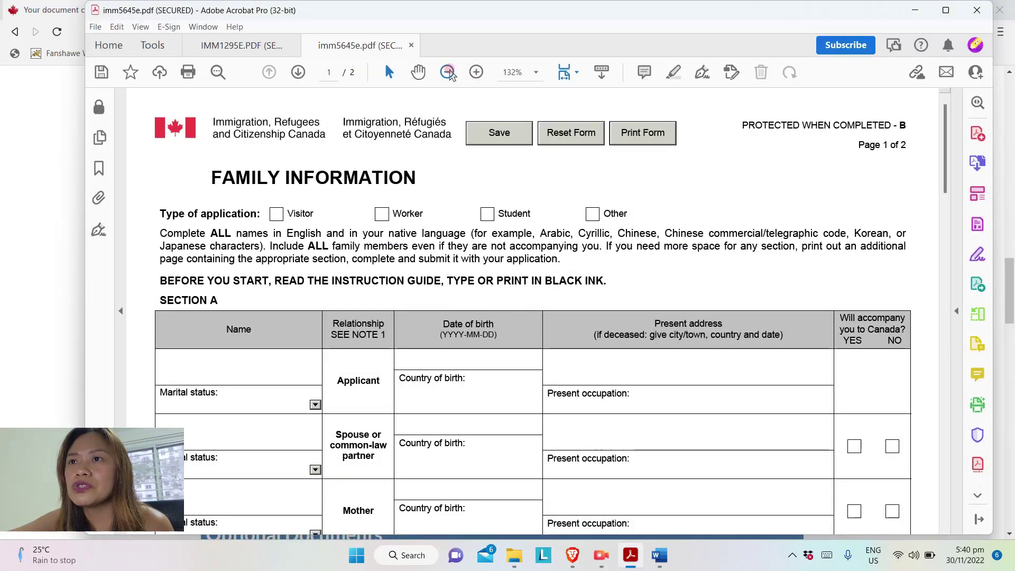
{"action": "left_click", "coordinate": [448, 72]}
{"action": "left_click", "coordinate": [448, 73]}
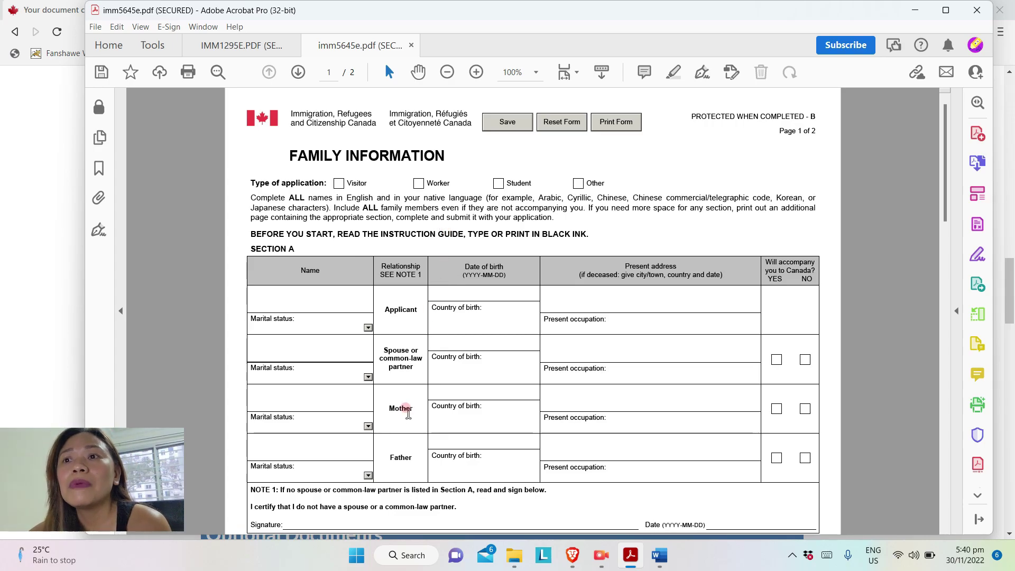
Review the spouse, mother and father rows and the accompanying-to-Canada column in Section A of the Family Information form
{"action": "double_click", "coordinate": [399, 407]}
{"action": "double_click", "coordinate": [394, 456]}
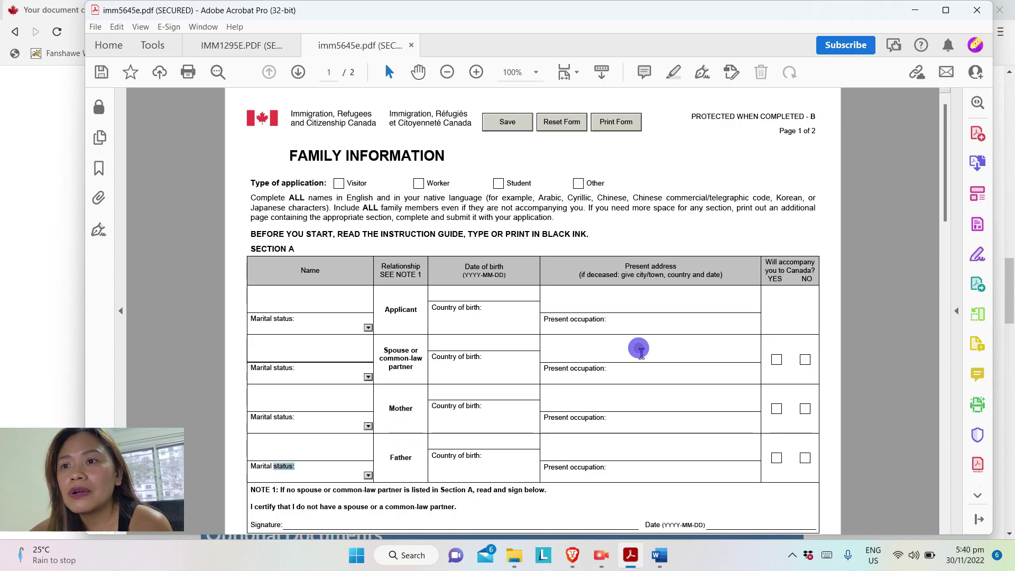
{"action": "left_click_drag", "start_coordinate": [945, 211], "coordinate": [777, 290]}
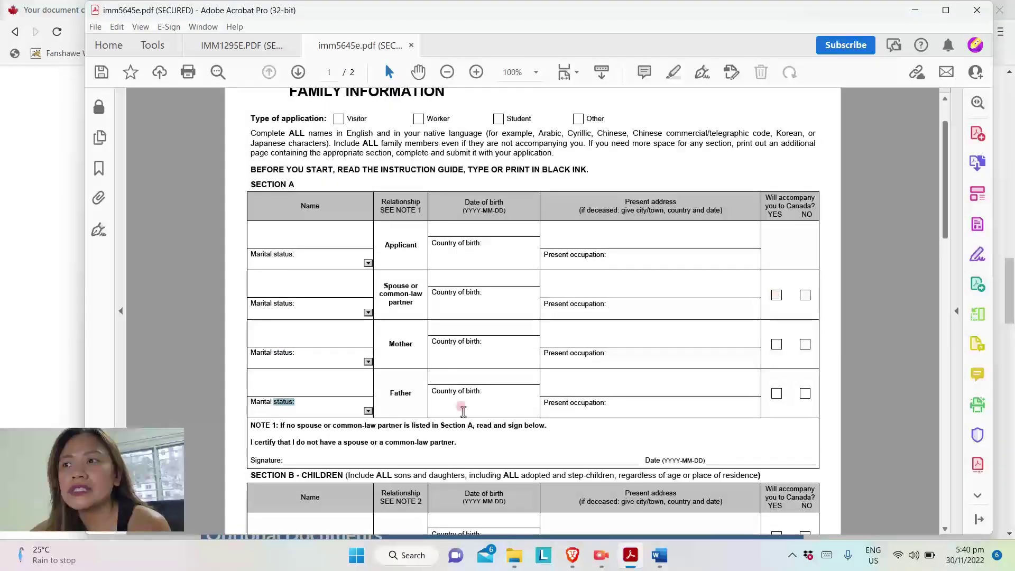
Switch to the document checklist in the Brave browser and review the required supporting documents for Family Member 1
{"action": "key", "text": "alt+Tab"}
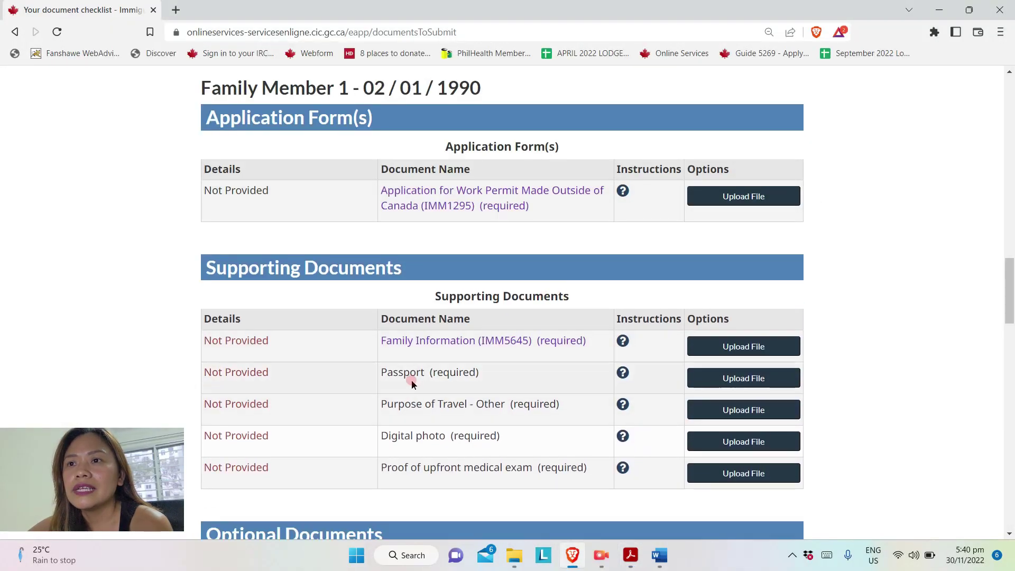
{"action": "scroll", "coordinate": [406, 371], "scroll_direction": "down", "scroll_amount": 1}
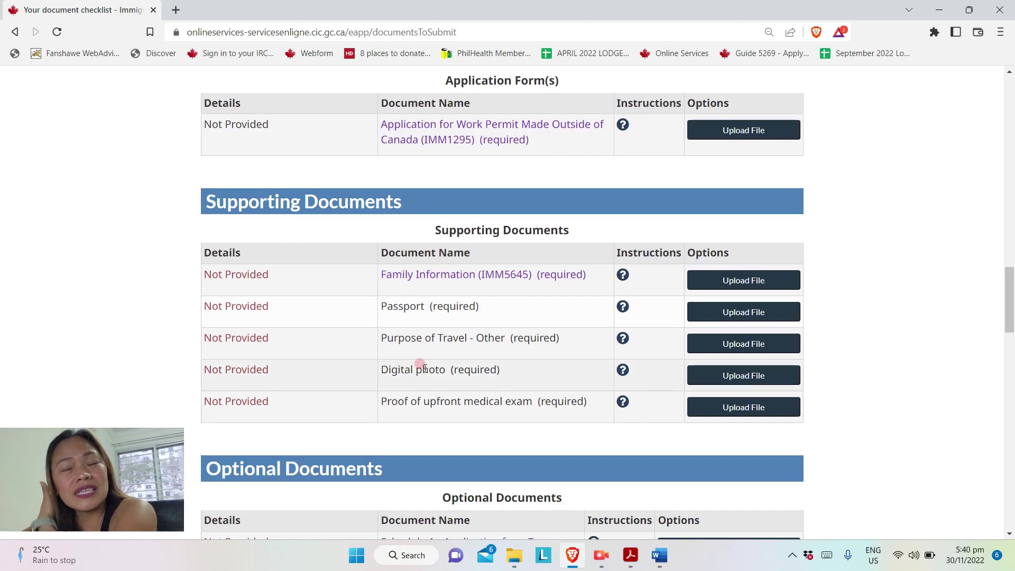
{"action": "scroll", "coordinate": [418, 359], "scroll_direction": "up", "scroll_amount": 1}
{"action": "scroll", "coordinate": [424, 355], "scroll_direction": "down", "scroll_amount": 1}
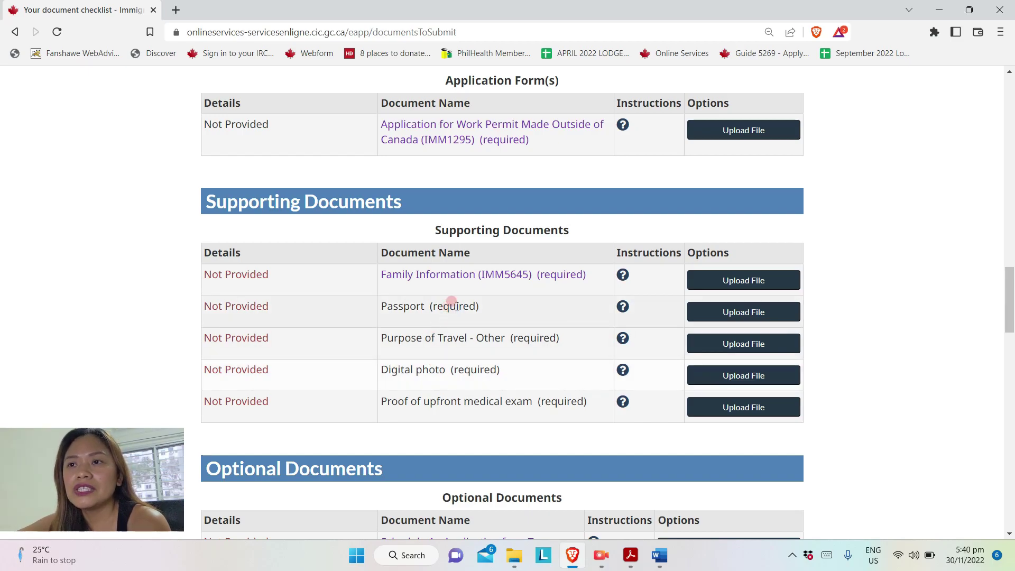
{"action": "scroll", "coordinate": [456, 306], "scroll_direction": "down", "scroll_amount": 1}
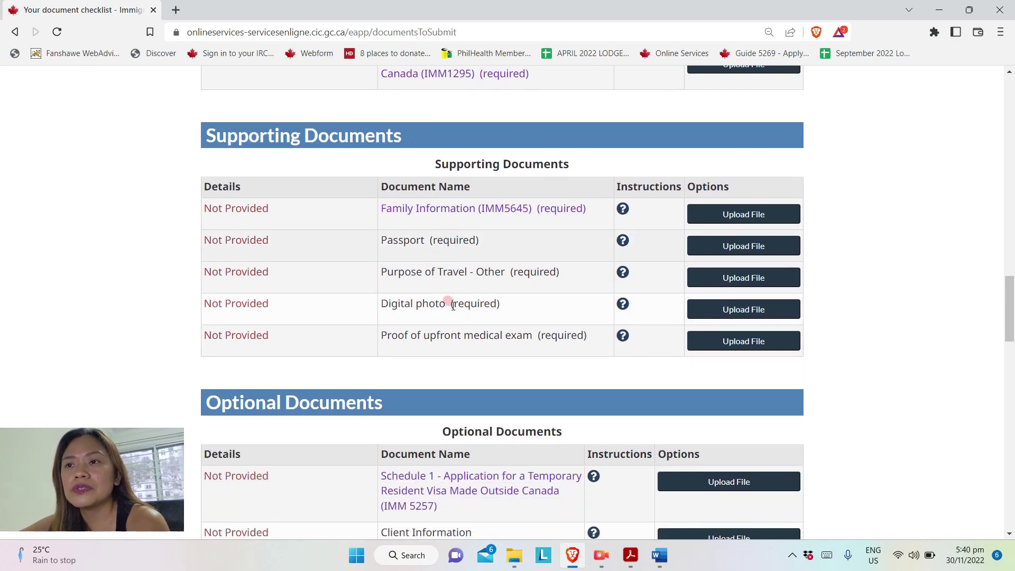
{"action": "left_click_drag", "start_coordinate": [386, 272], "coordinate": [478, 249]}
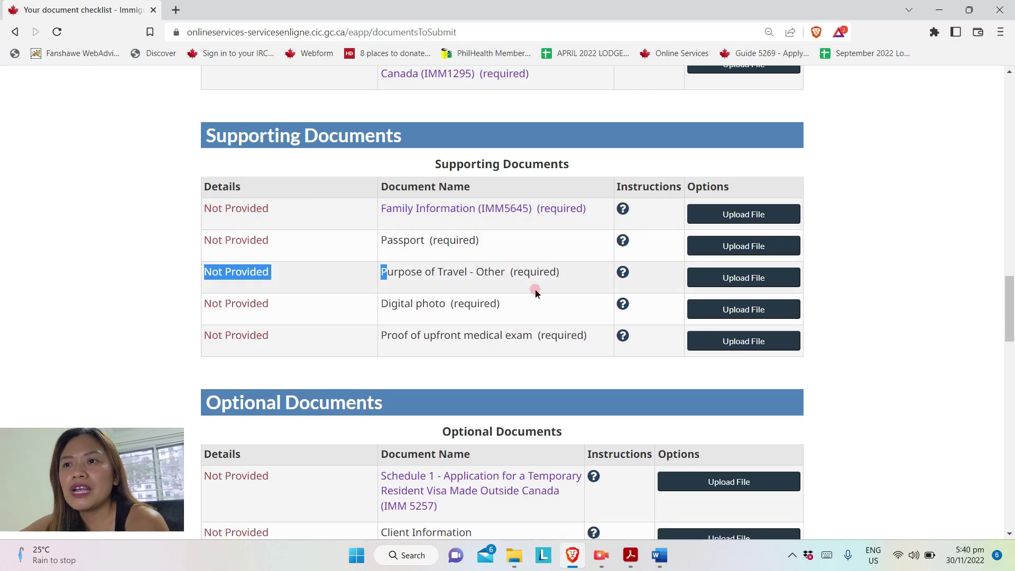
Read the instructions and examples of accepted proof for Family Member 1's Purpose of Travel - Other document, and close them
{"action": "left_click", "coordinate": [622, 272]}
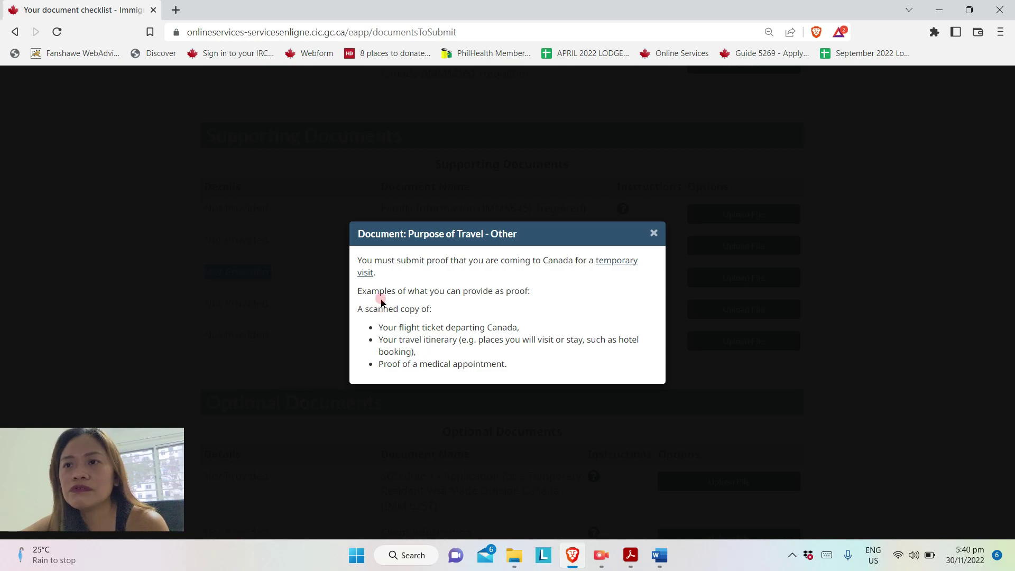
{"action": "left_click_drag", "start_coordinate": [399, 327], "coordinate": [456, 327]}
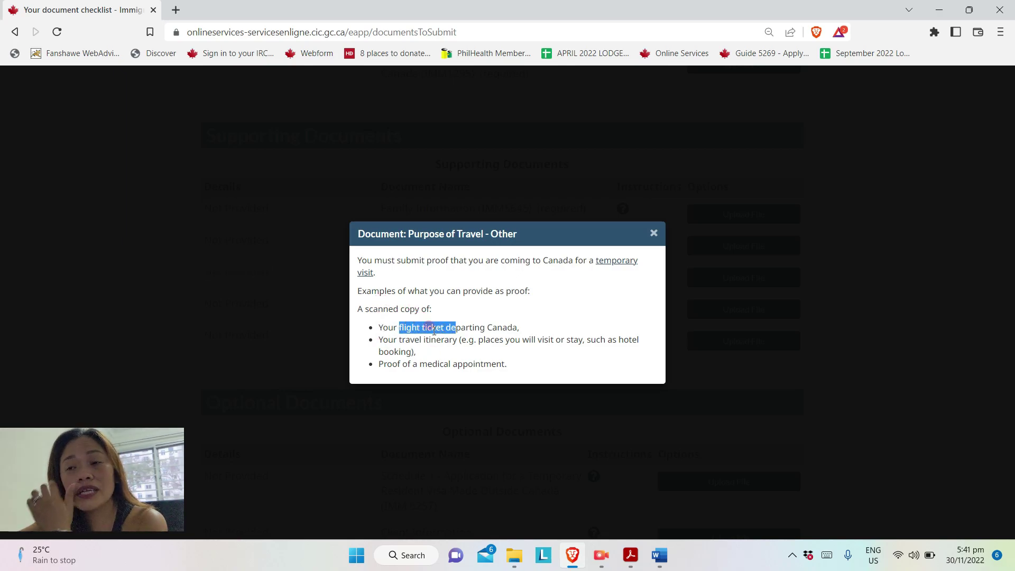
{"action": "left_click", "coordinate": [419, 341]}
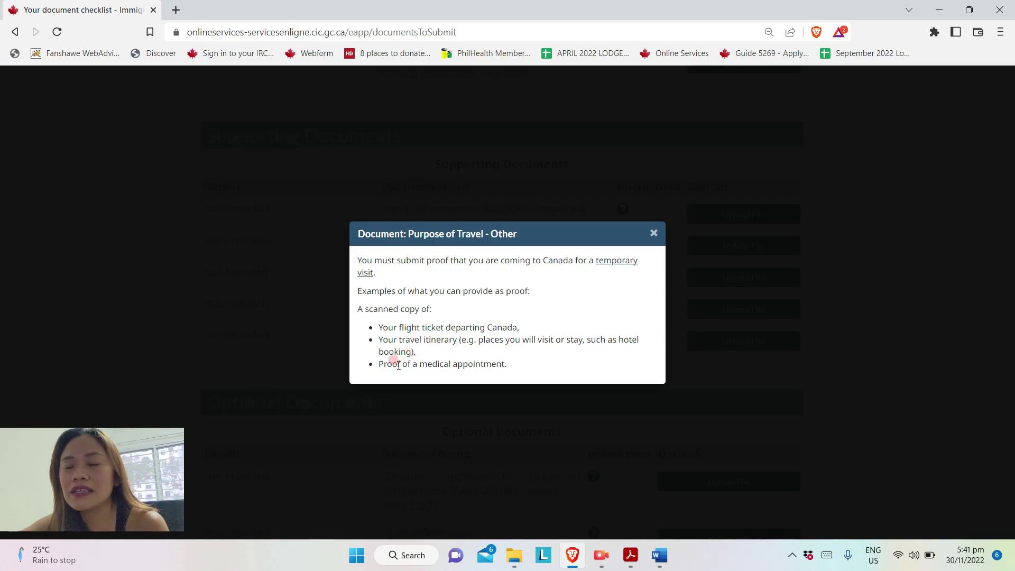
{"action": "left_click_drag", "start_coordinate": [392, 363], "coordinate": [463, 365]}
{"action": "left_click", "coordinate": [488, 366]}
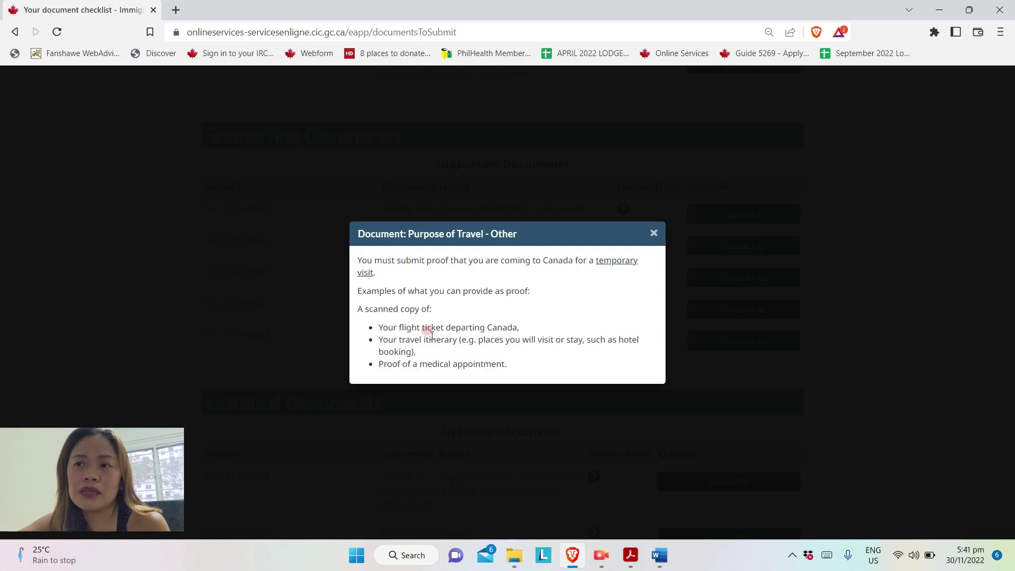
{"action": "left_click_drag", "start_coordinate": [373, 324], "coordinate": [512, 364]}
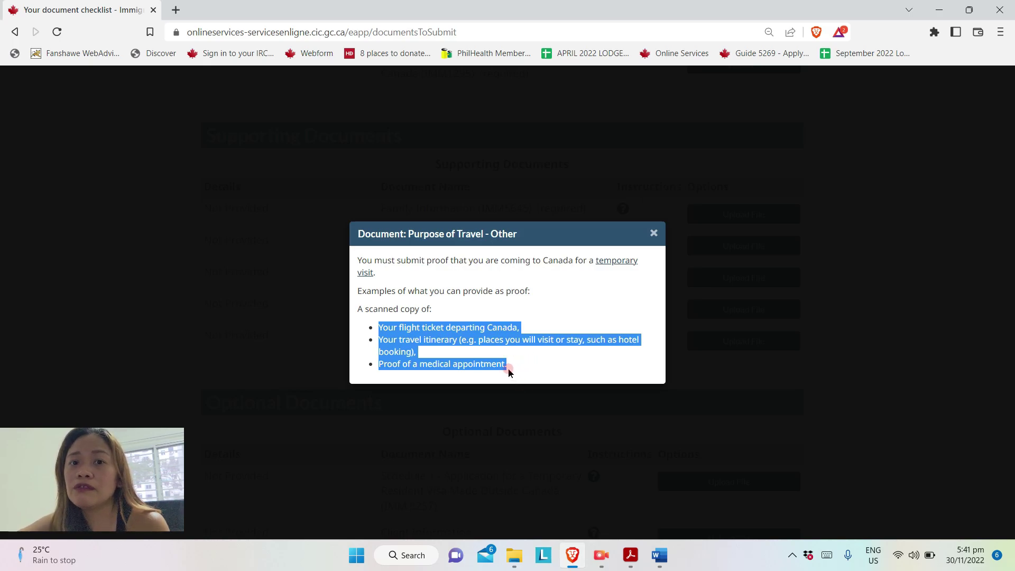
{"action": "left_click", "coordinate": [653, 234]}
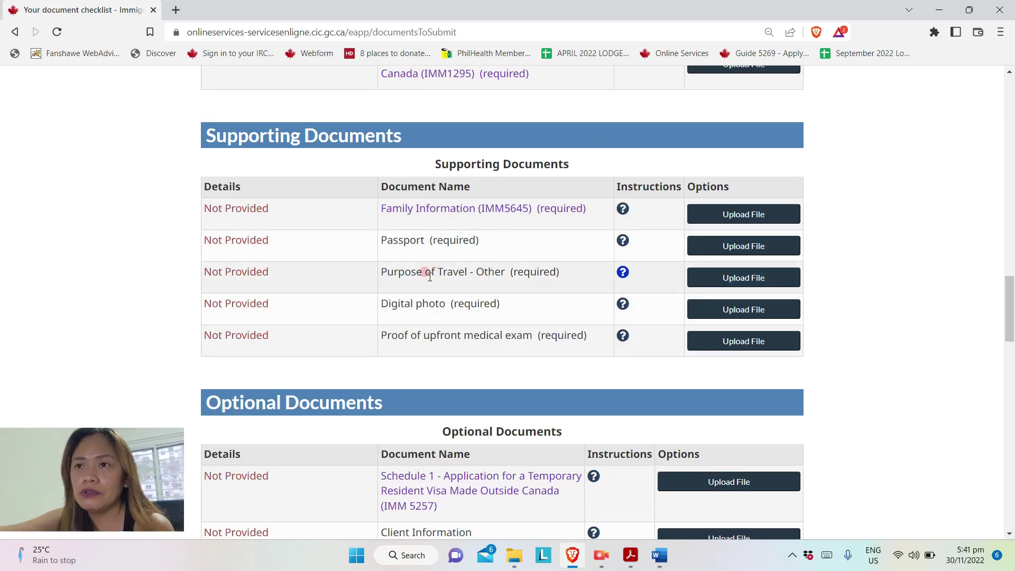
{"action": "left_click_drag", "start_coordinate": [388, 271], "coordinate": [545, 272]}
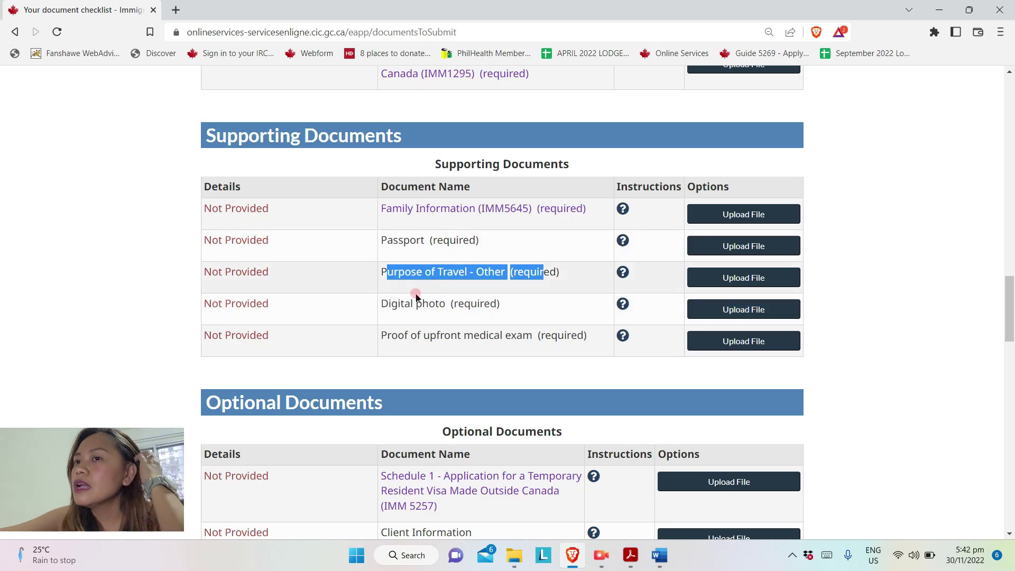
Review Family Member 1's digital photo requirement and the optional Schedule 1 (IMM 5257) and Client Information documents
{"action": "left_click", "coordinate": [405, 299]}
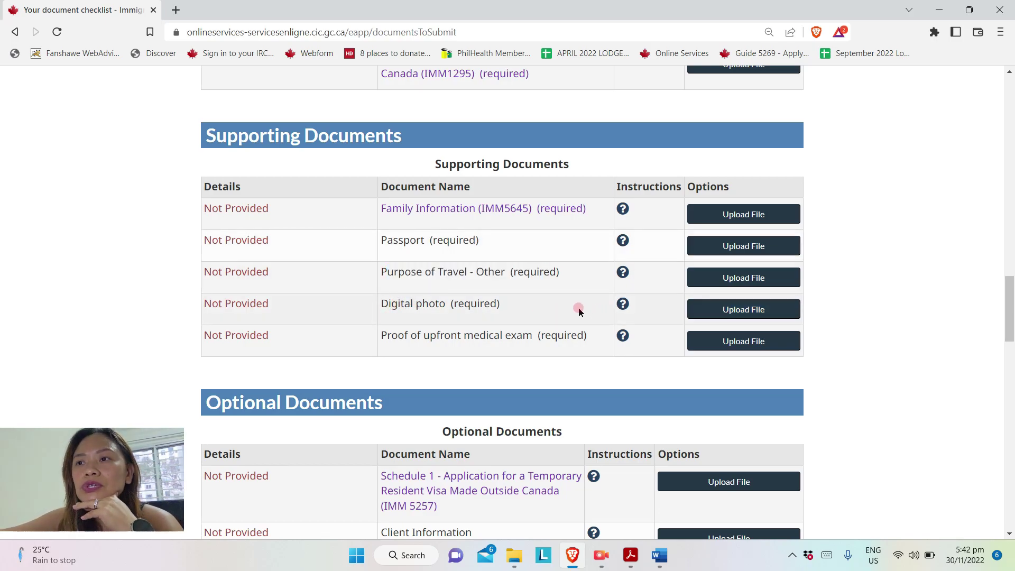
{"action": "left_click_drag", "start_coordinate": [1010, 305], "coordinate": [1011, 329]}
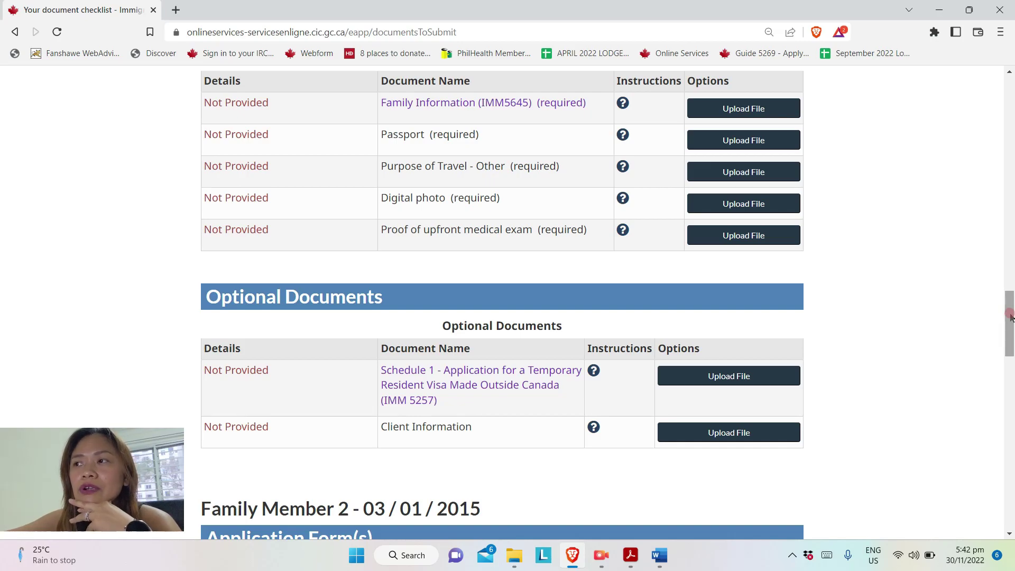
{"action": "left_click_drag", "start_coordinate": [1009, 316], "coordinate": [1010, 320]}
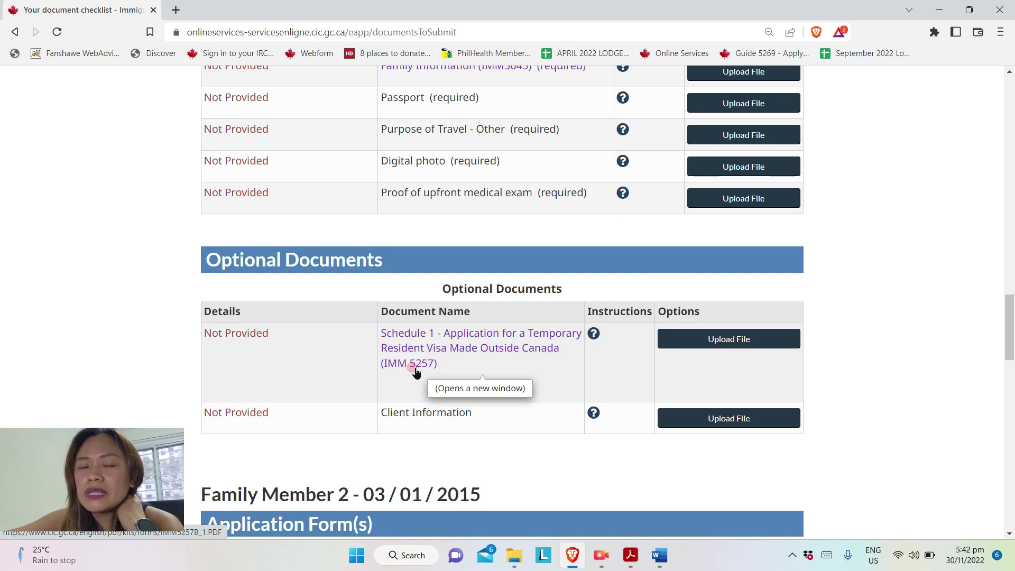
{"action": "left_click_drag", "start_coordinate": [381, 389], "coordinate": [494, 388]}
{"action": "scroll", "coordinate": [569, 469], "scroll_direction": "up", "scroll_amount": 1}
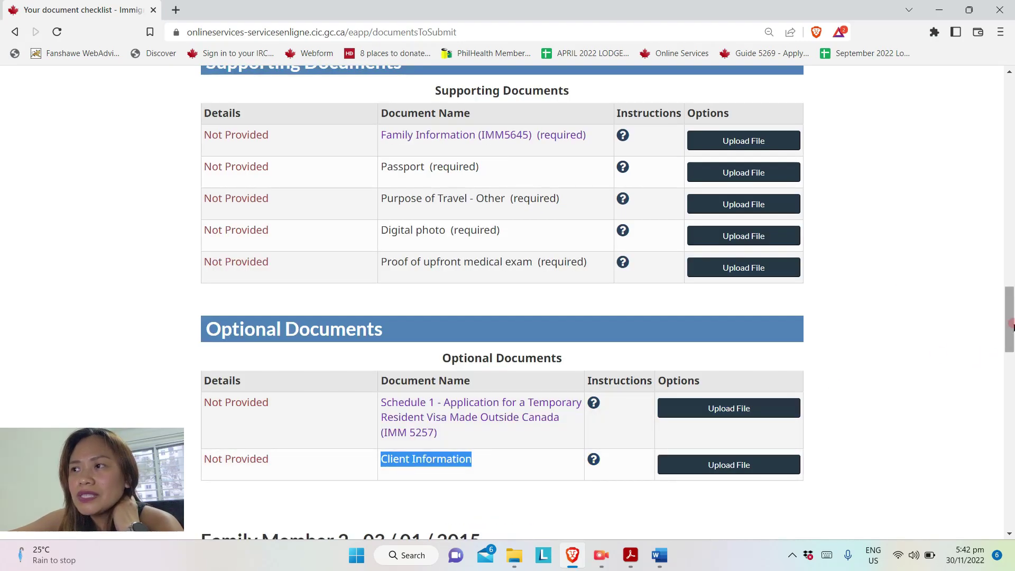
{"action": "left_click_drag", "start_coordinate": [1010, 323], "coordinate": [1010, 300]}
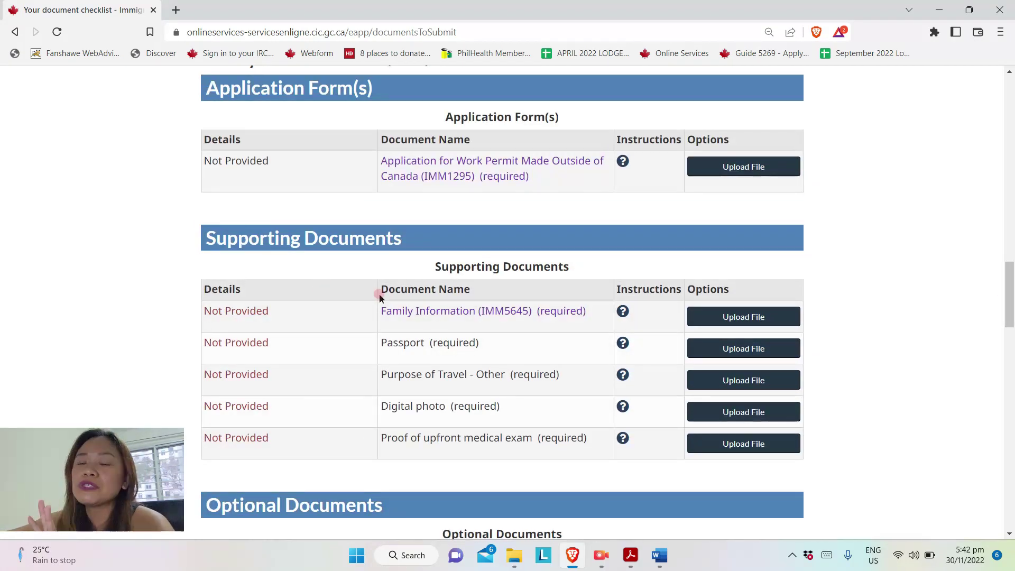
{"action": "left_click_drag", "start_coordinate": [1009, 303], "coordinate": [1007, 349]}
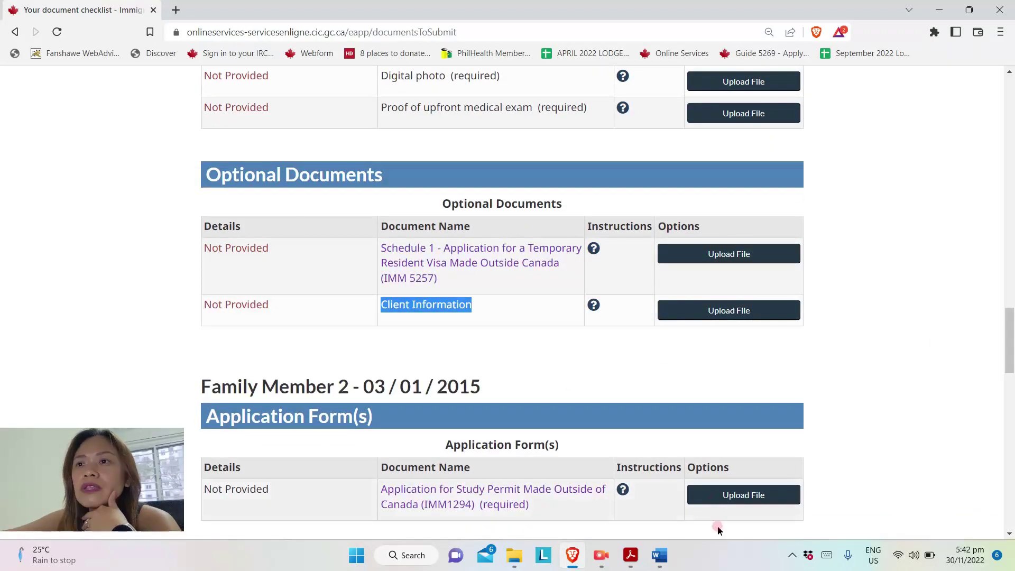
Switch to CLIENT INFO.docx in Word and review the open work permit applicant's outline, including the birth and marriage certificates under Personal Information
{"action": "mouse_move", "coordinate": [671, 567]}
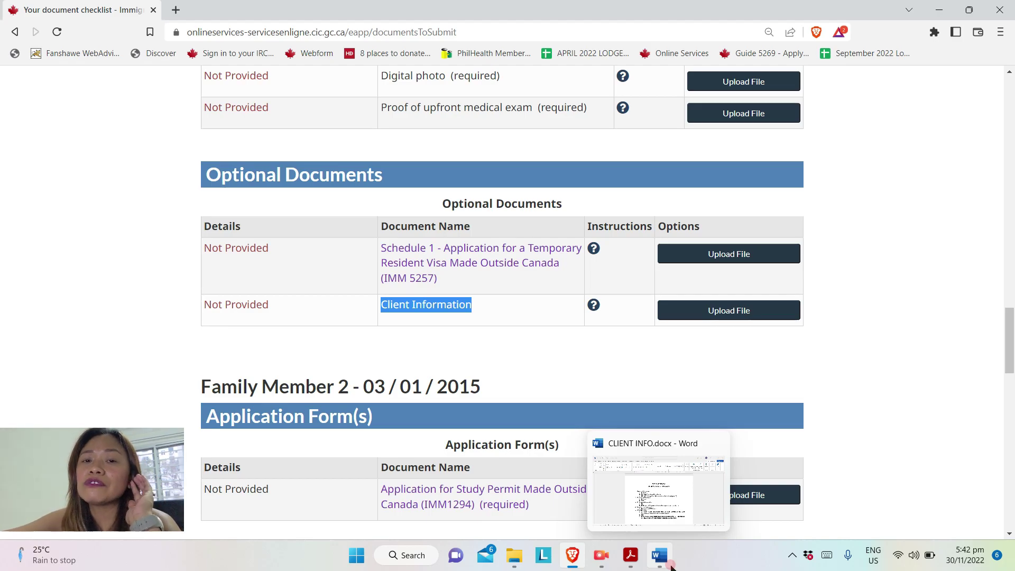
{"action": "left_click", "coordinate": [670, 565]}
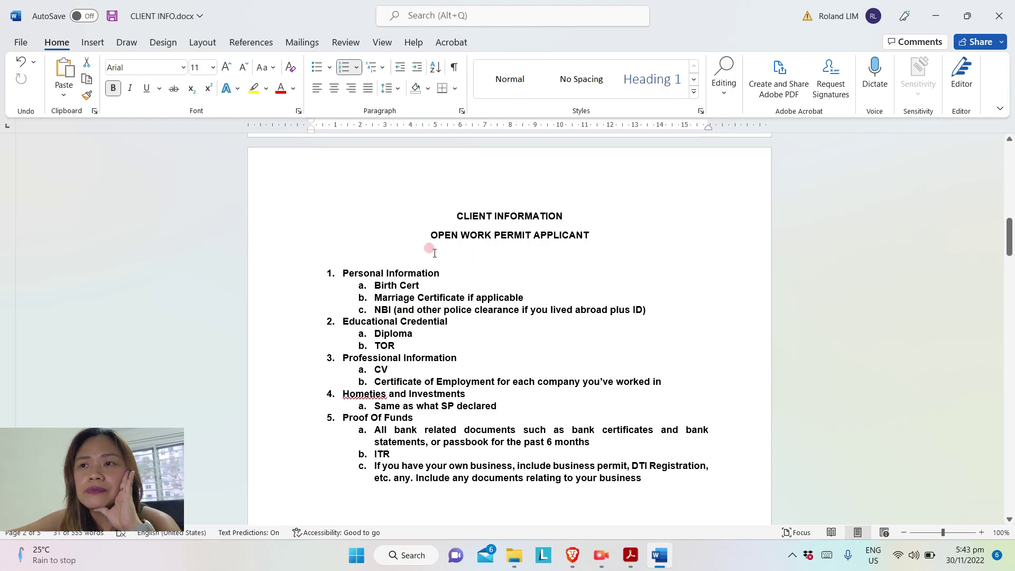
{"action": "left_click_drag", "start_coordinate": [430, 235], "coordinate": [576, 238]}
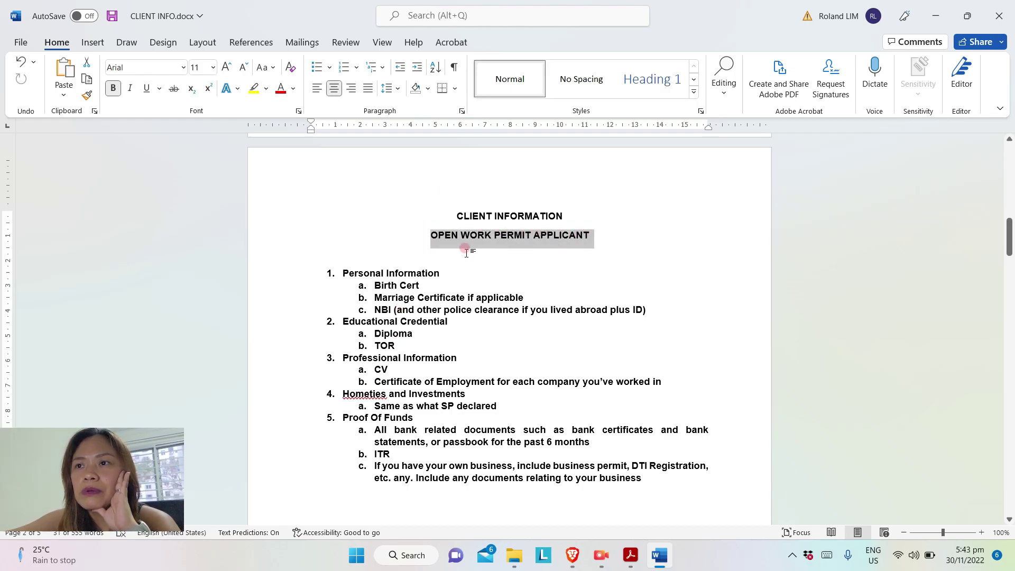
{"action": "left_click_drag", "start_coordinate": [339, 270], "coordinate": [511, 404]}
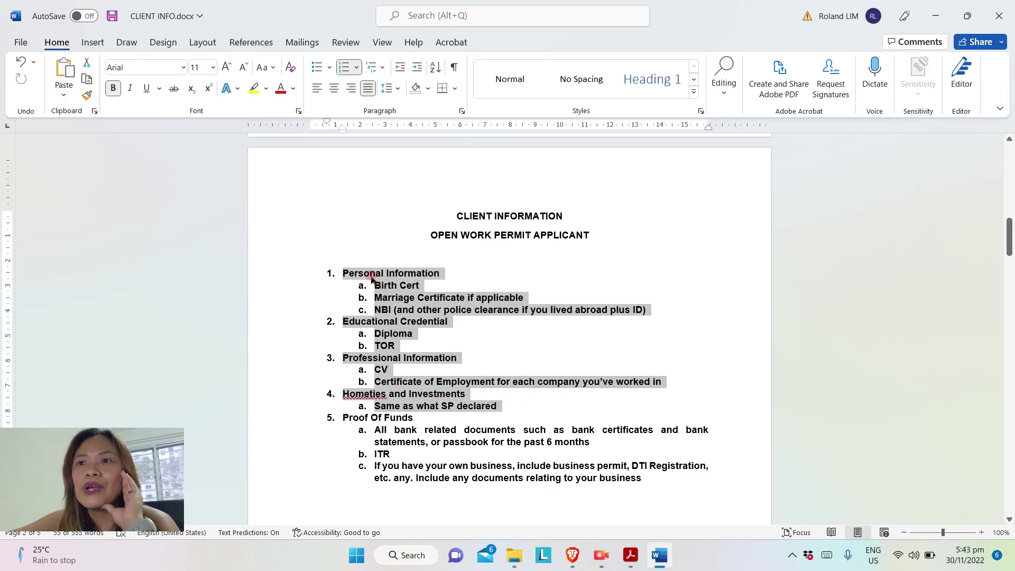
{"action": "double_click", "coordinate": [407, 285]}
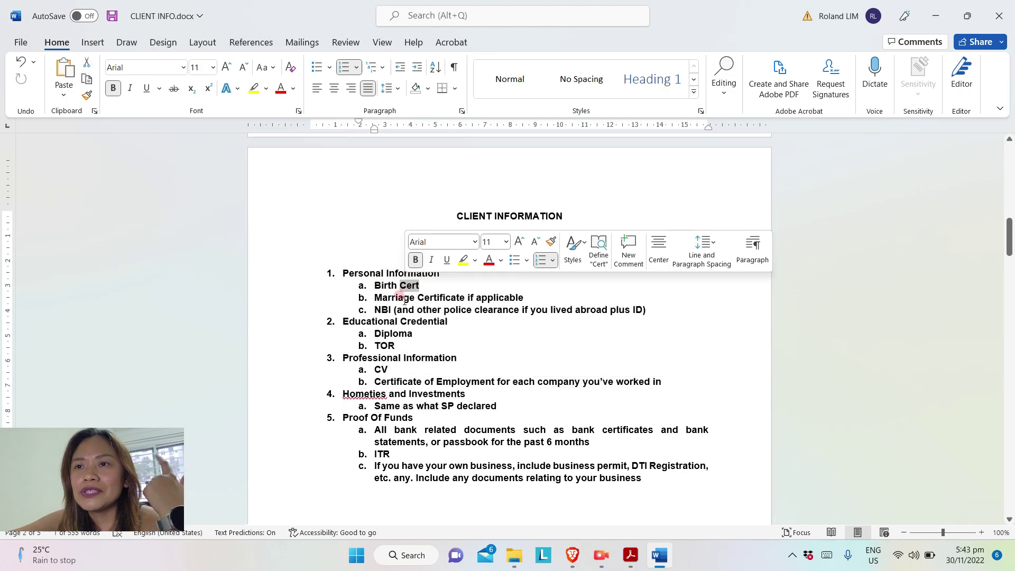
{"action": "double_click", "coordinate": [400, 297]}
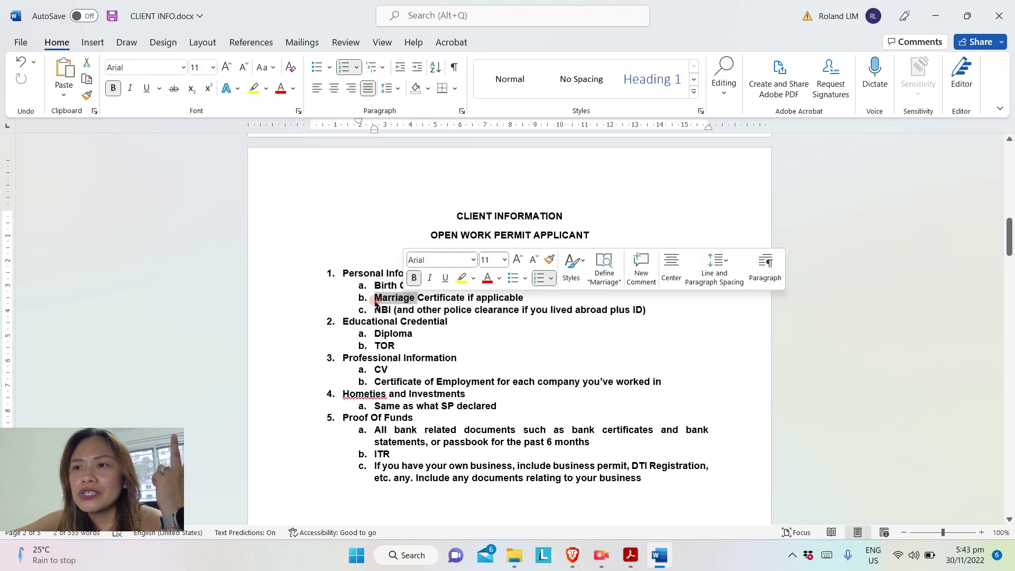
Return to the browser checklist and check the Marriage License/Certificate requirement among the study permit application's supporting documents
{"action": "left_click", "coordinate": [572, 555]}
{"action": "left_click_drag", "start_coordinate": [1008, 344], "coordinate": [1011, 191]}
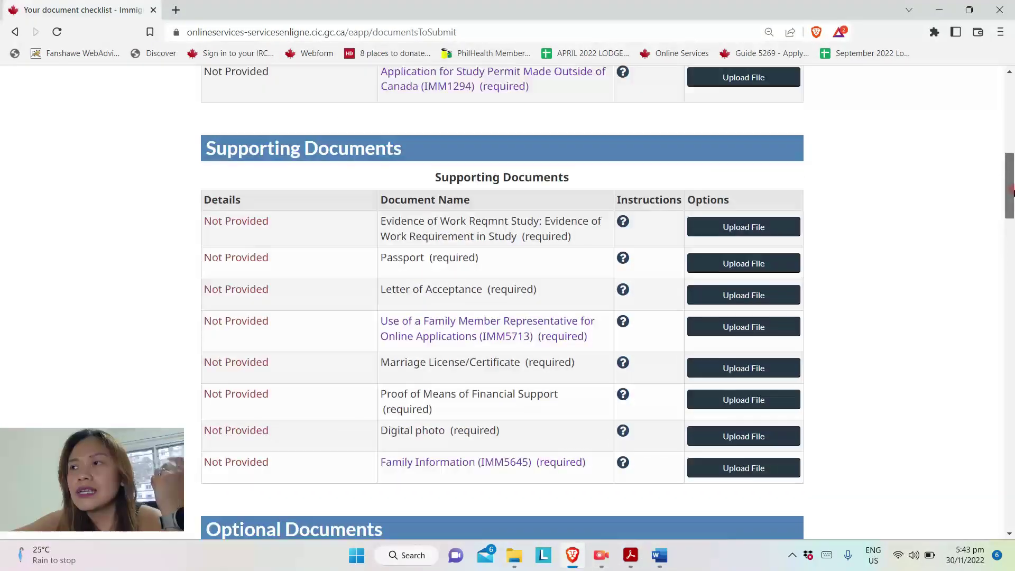
{"action": "left_click_drag", "start_coordinate": [401, 362], "coordinate": [524, 361]}
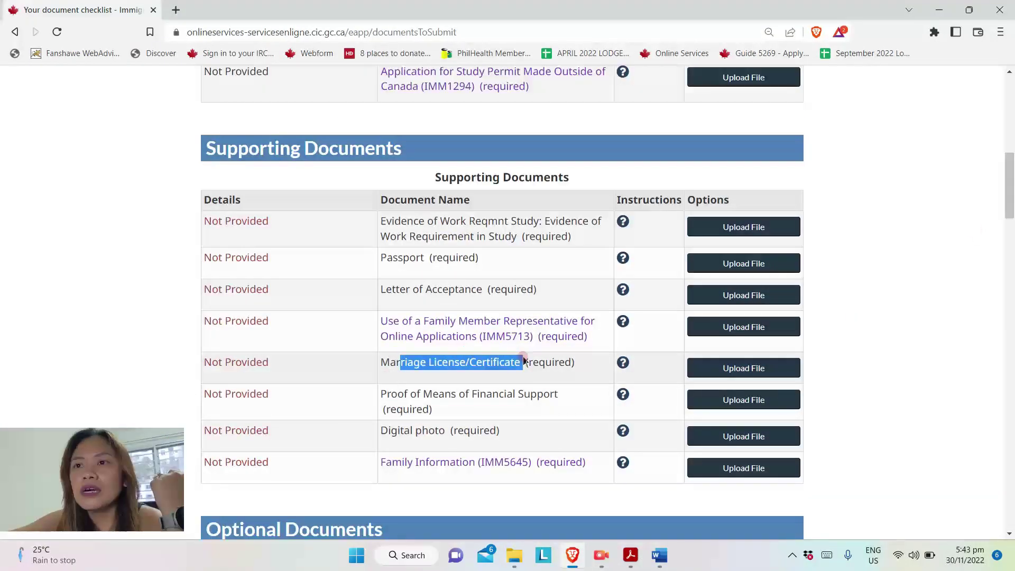
Switch back to CLIENT INFO.docx in Word and review the NBI clearance, Educational Credential and Professional Information items
{"action": "left_click", "coordinate": [661, 559]}
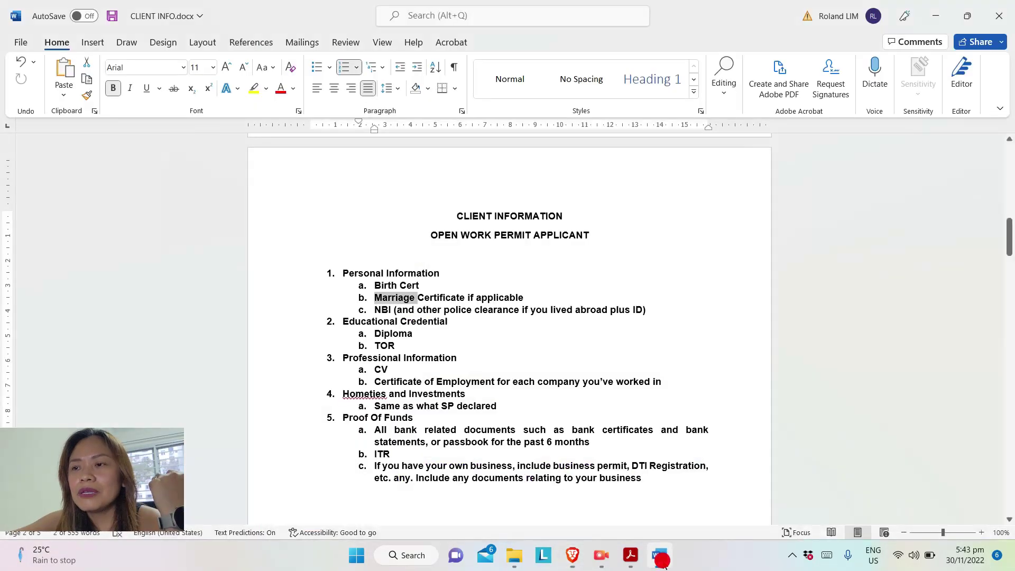
{"action": "left_click", "coordinate": [333, 261]}
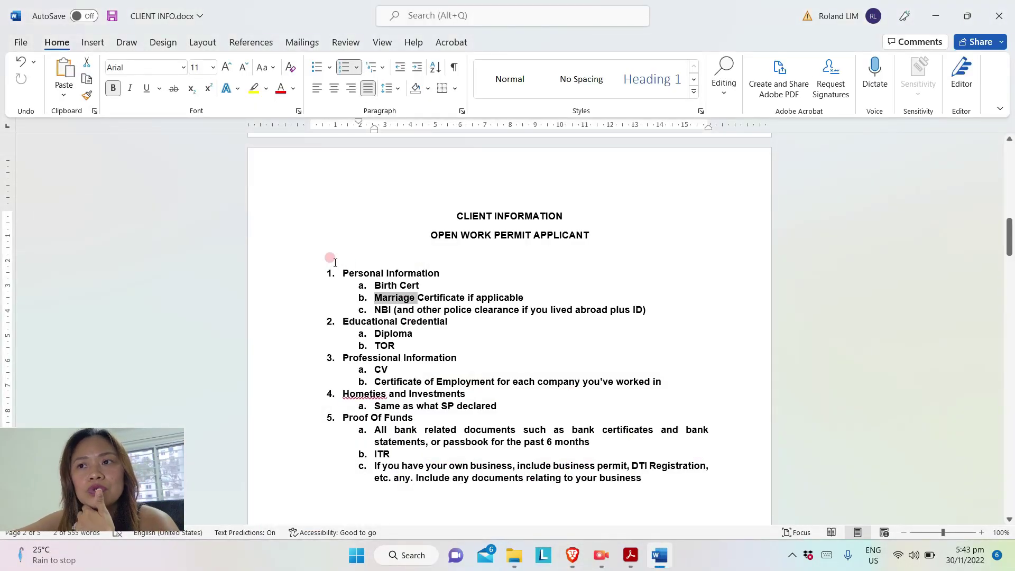
{"action": "left_click", "coordinate": [417, 332]}
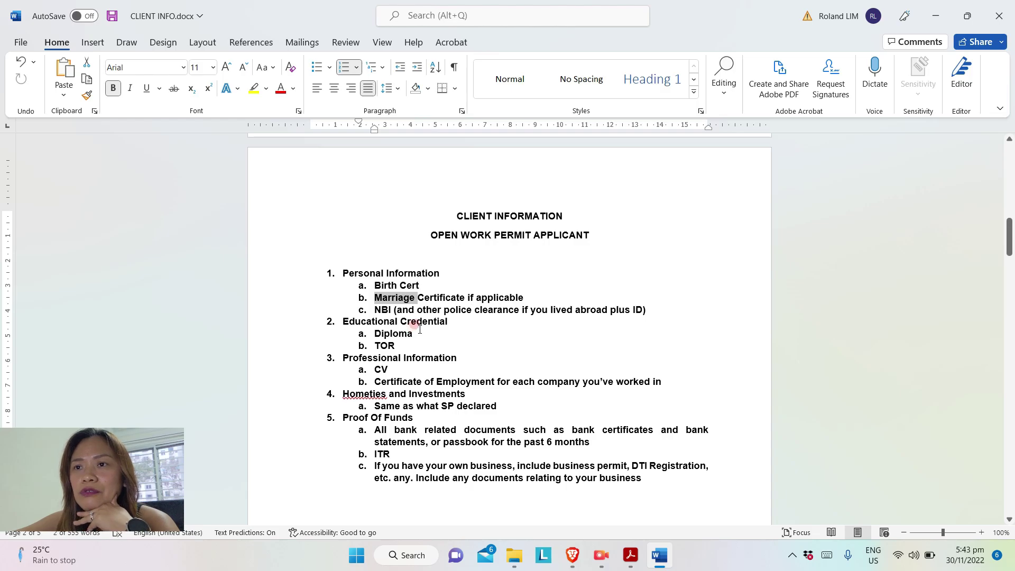
{"action": "right_click", "coordinate": [378, 308]}
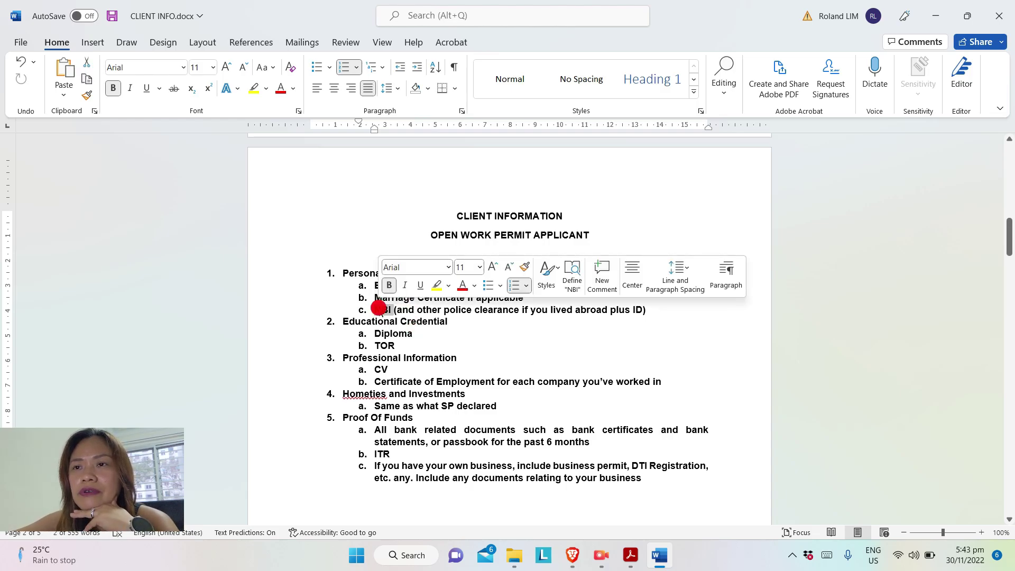
{"action": "left_click_drag", "start_coordinate": [341, 322], "coordinate": [438, 350]}
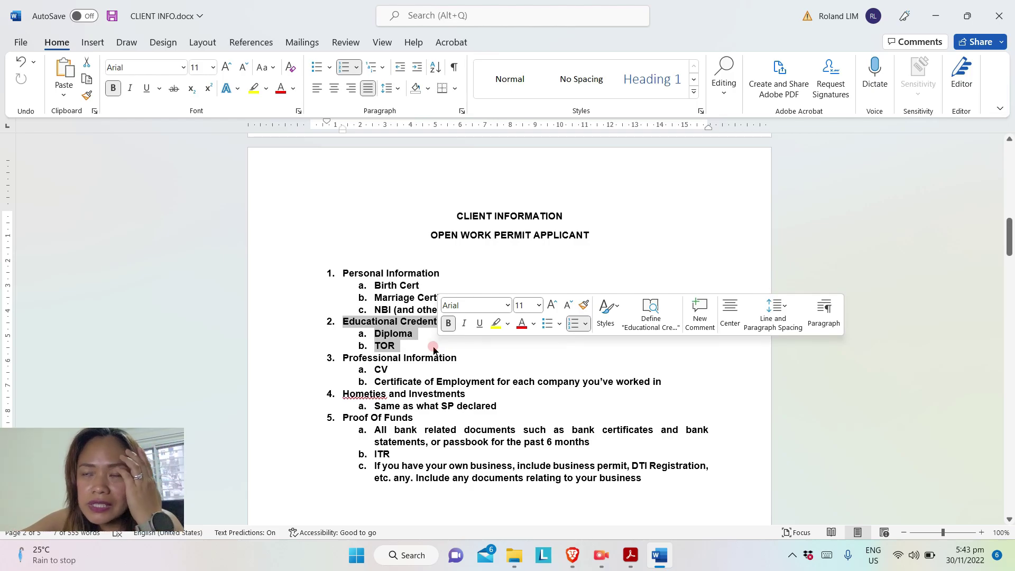
{"action": "left_click_drag", "start_coordinate": [342, 357], "coordinate": [456, 357]}
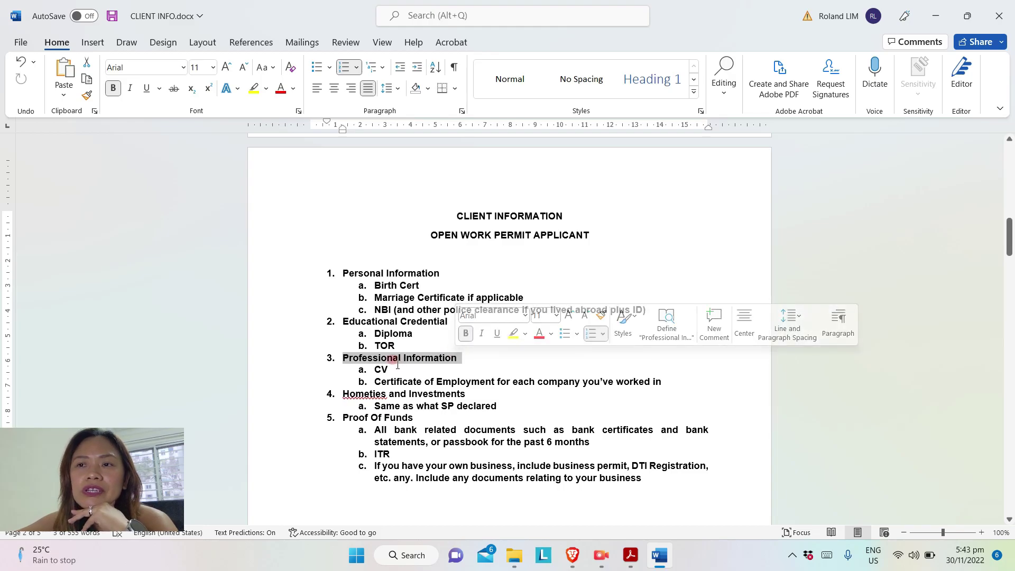
{"action": "left_click_drag", "start_coordinate": [377, 381], "coordinate": [458, 390]}
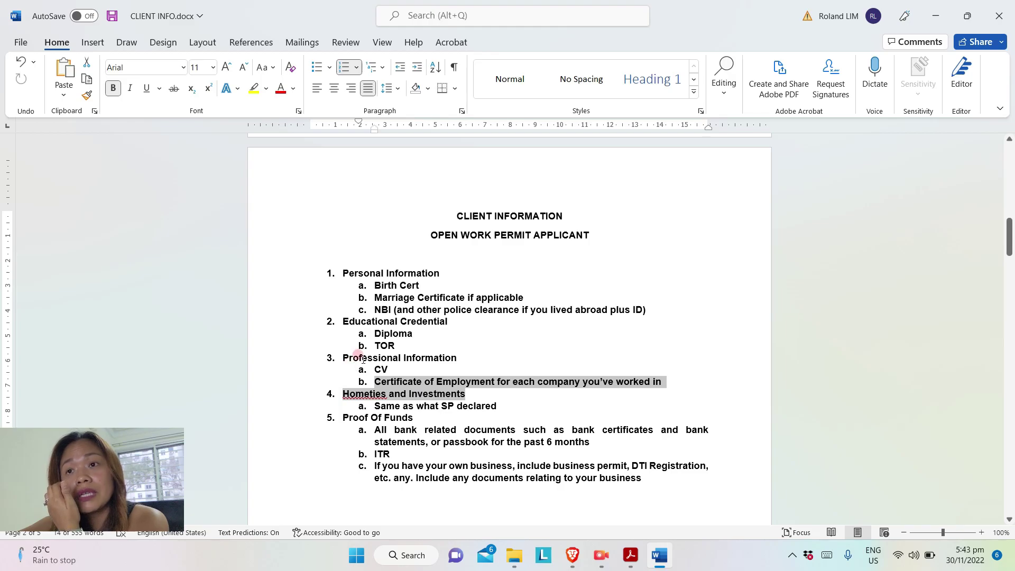
Review the Professional Information and Hometies and Investments items in the open work permit applicant's outline
{"action": "left_click_drag", "start_coordinate": [342, 357], "coordinate": [663, 384]}
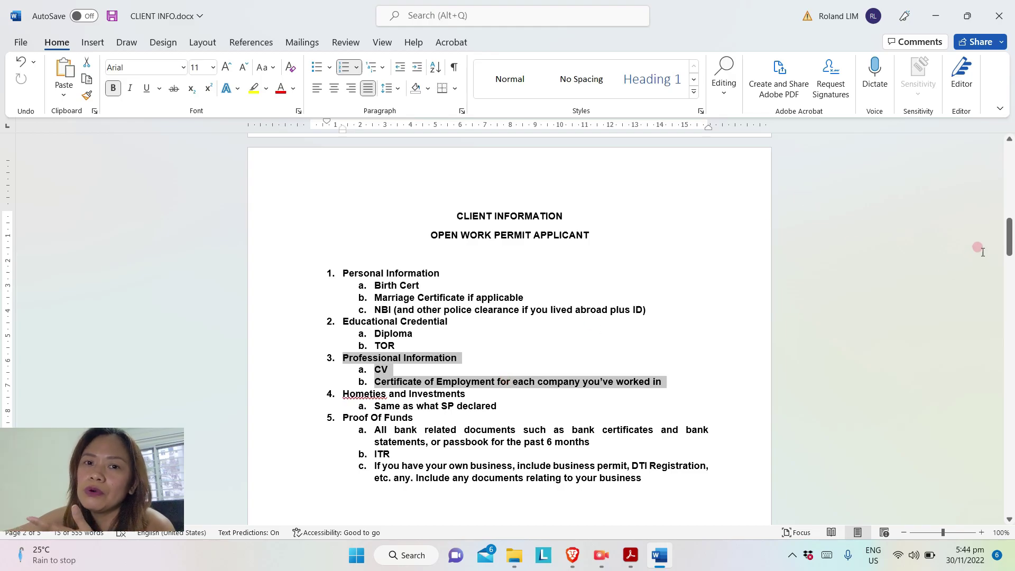
{"action": "left_click_drag", "start_coordinate": [1009, 247], "coordinate": [1008, 259]}
{"action": "left_click_drag", "start_coordinate": [363, 267], "coordinate": [466, 270]}
{"action": "left_click_drag", "start_coordinate": [377, 282], "coordinate": [495, 285]}
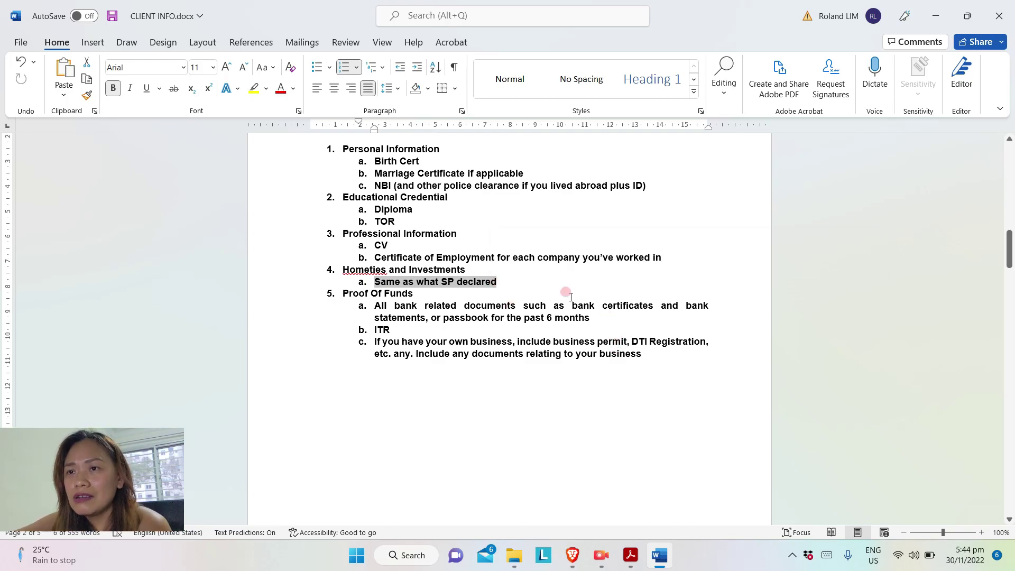
{"action": "left_click_drag", "start_coordinate": [342, 270], "coordinate": [494, 273]}
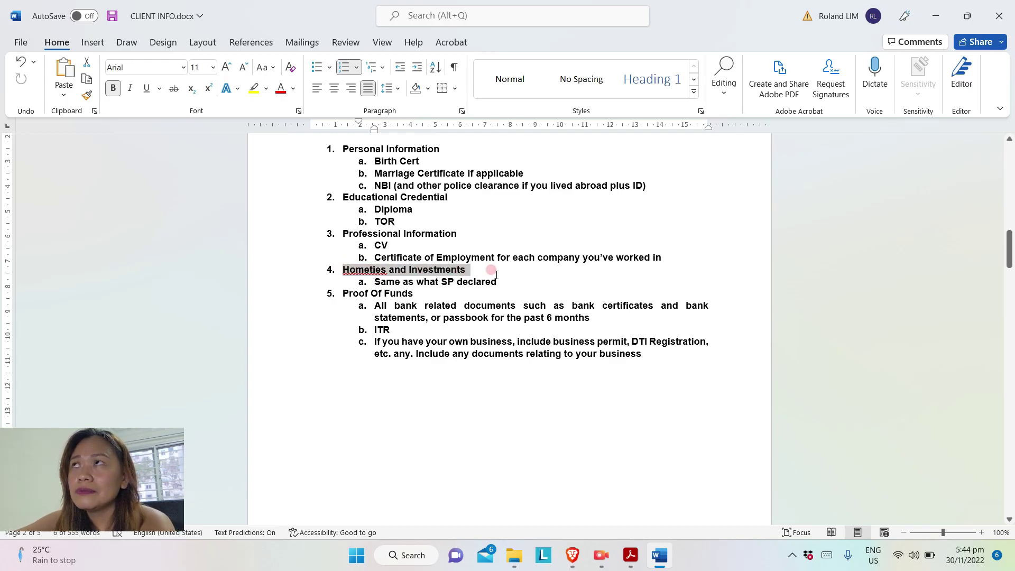
{"action": "left_click_drag", "start_coordinate": [497, 274], "coordinate": [496, 284]}
{"action": "left_click", "coordinate": [515, 283]}
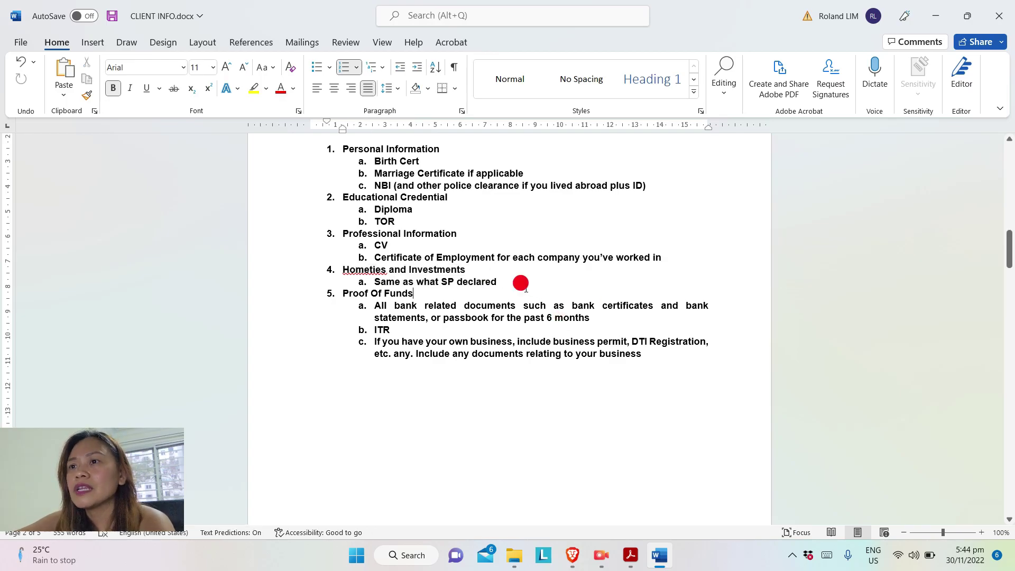
{"action": "left_click", "coordinate": [505, 283]}
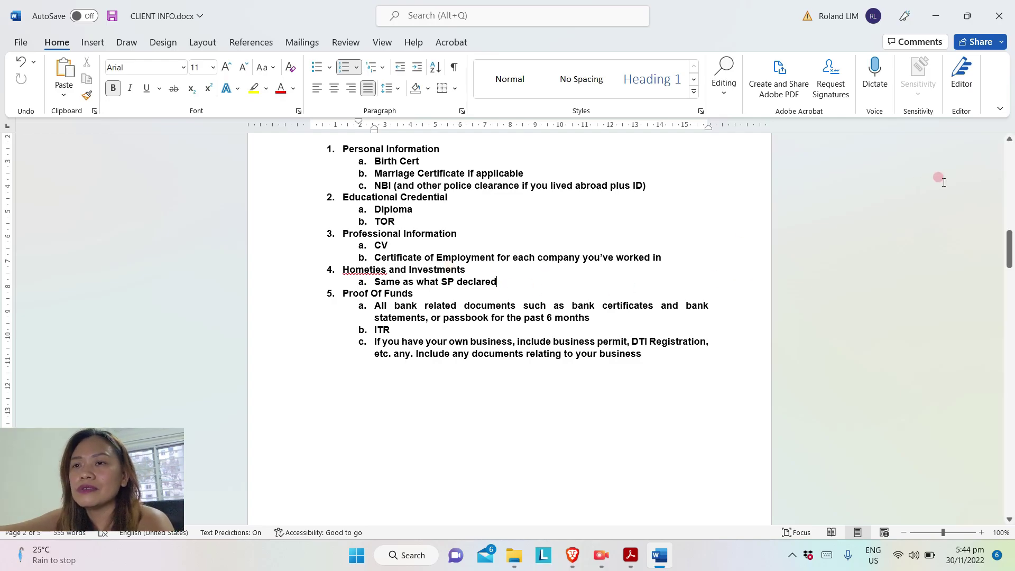
{"action": "left_click_drag", "start_coordinate": [1009, 245], "coordinate": [1010, 256]}
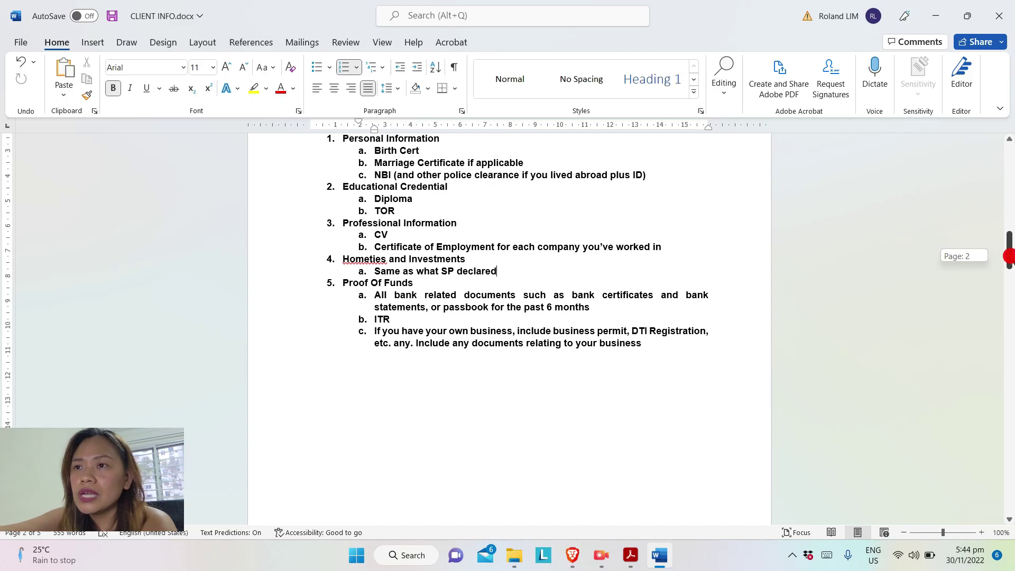
{"action": "left_click_drag", "start_coordinate": [1009, 256], "coordinate": [1012, 260]}
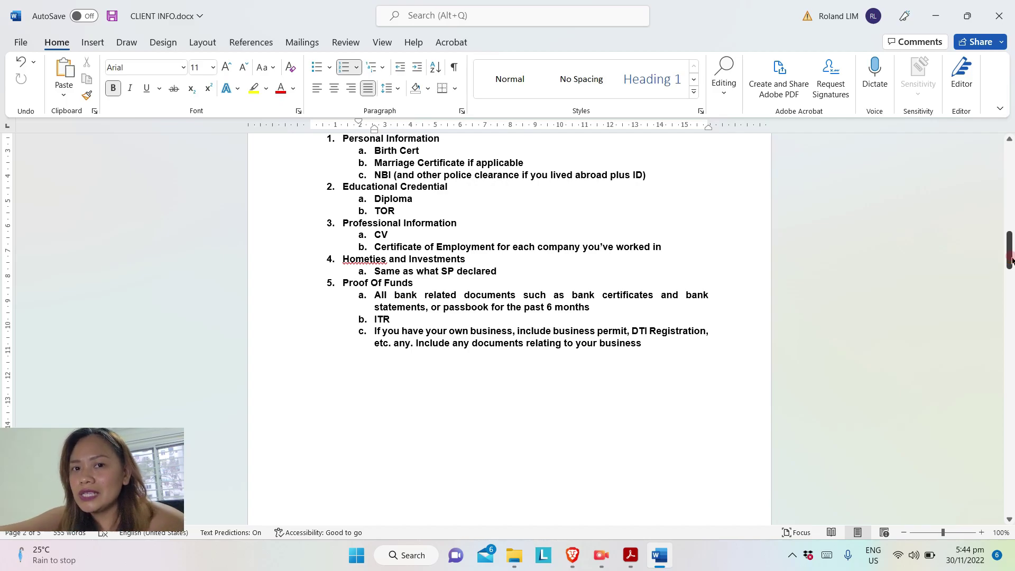
{"action": "left_click", "coordinate": [498, 263]}
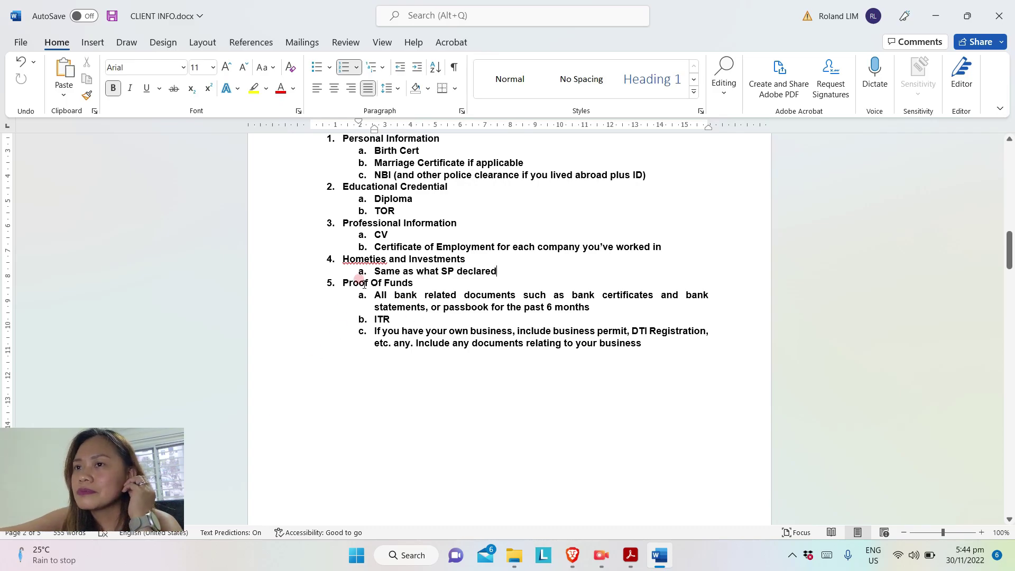
Highlight the Proof Of Funds heading and compare it with Proof of Means of Financial Support in the browser's study permit checklist
{"action": "left_click_drag", "start_coordinate": [341, 280], "coordinate": [412, 283]}
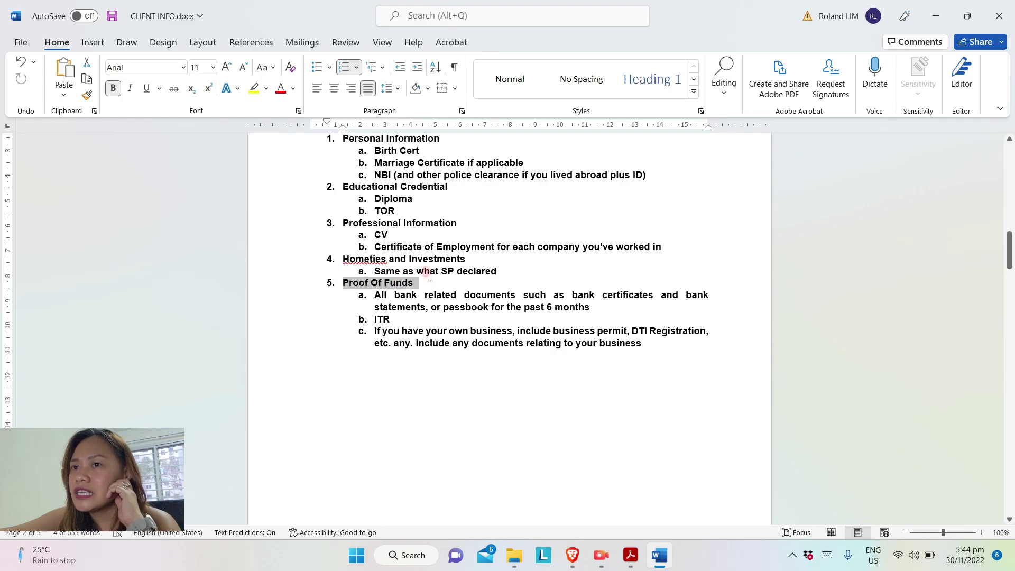
{"action": "left_click", "coordinate": [612, 558]}
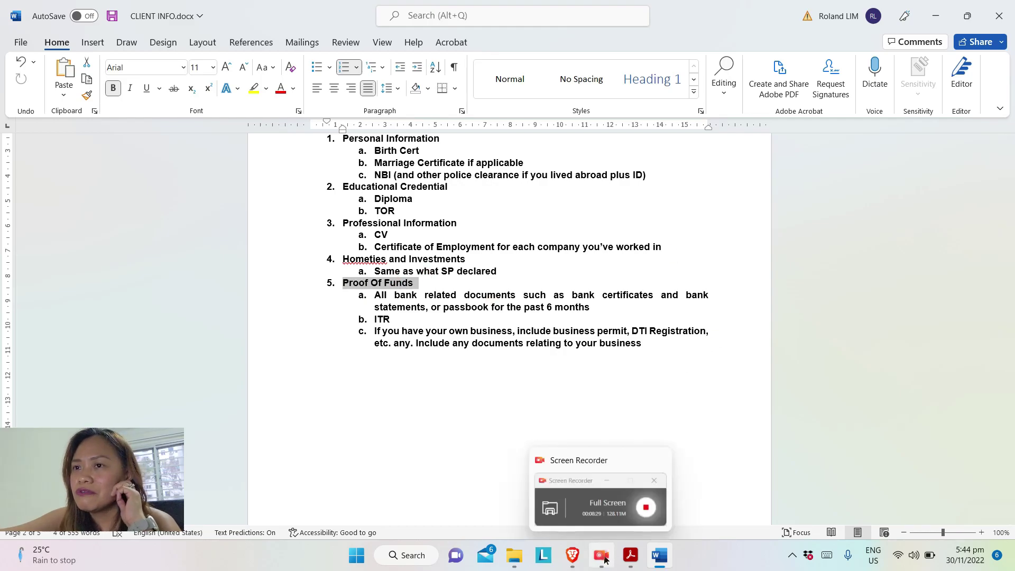
{"action": "left_click", "coordinate": [572, 555]}
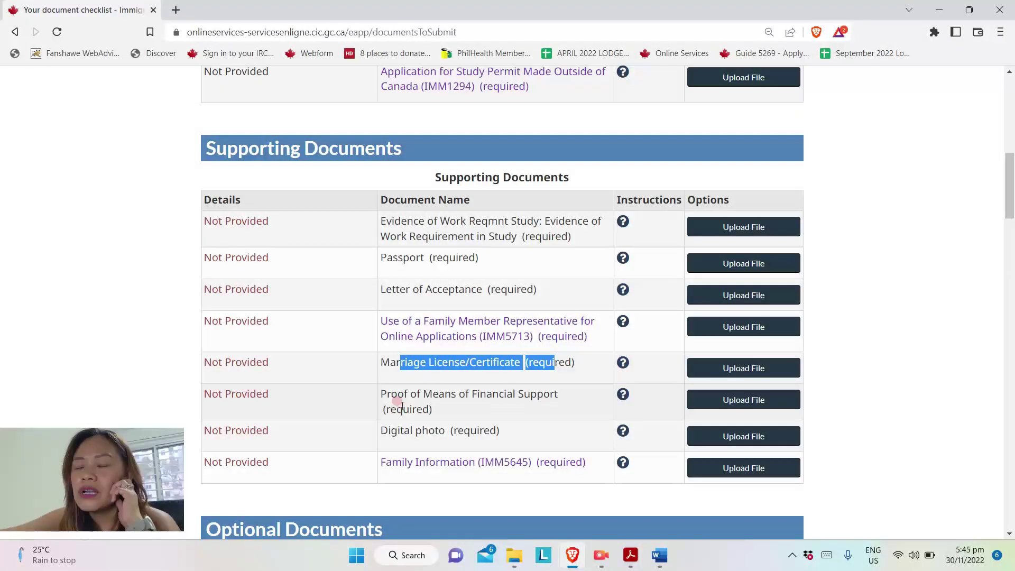
{"action": "scroll", "coordinate": [391, 398], "scroll_direction": "up", "scroll_amount": 1}
{"action": "left_click", "coordinate": [394, 392]}
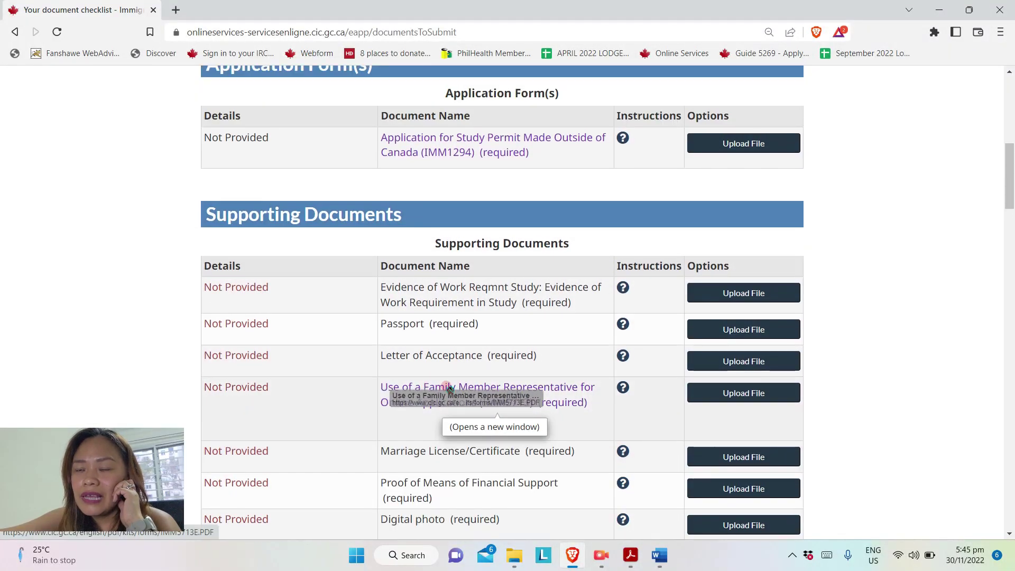
{"action": "scroll", "coordinate": [396, 397], "scroll_direction": "down", "scroll_amount": 1}
{"action": "left_click_drag", "start_coordinate": [397, 398], "coordinate": [543, 410]}
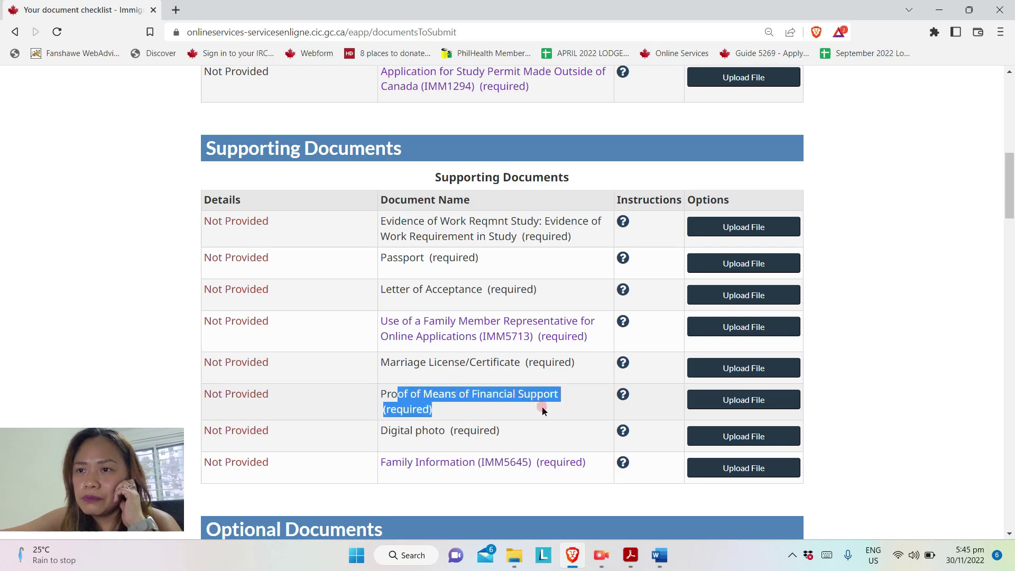
Check the work permit application's supporting documents against the Proof Of Funds item in CLIENT INFO.docx, returning to the browser checklist
{"action": "left_click_drag", "start_coordinate": [1008, 208], "coordinate": [1007, 314]}
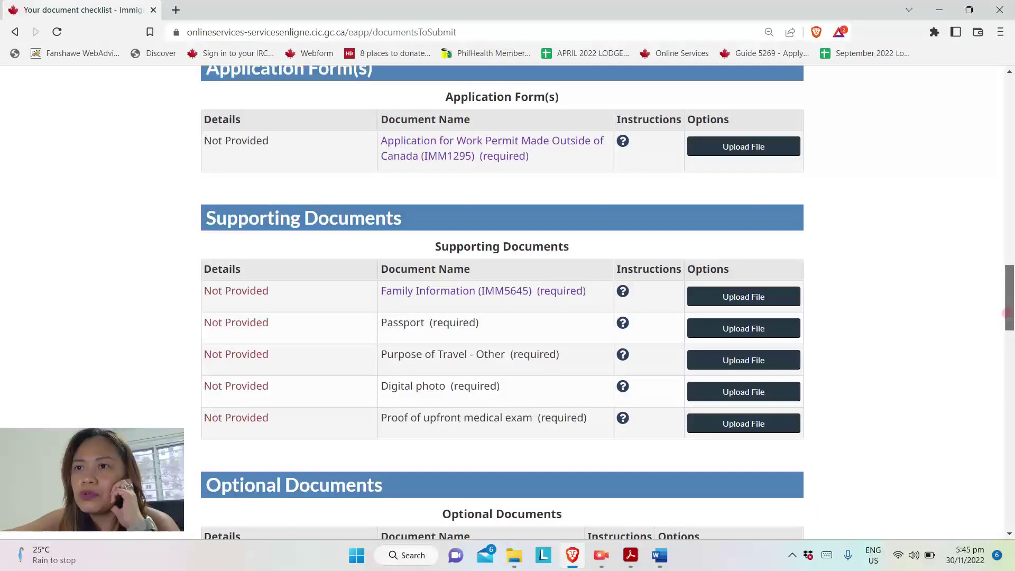
{"action": "left_click", "coordinate": [661, 558]}
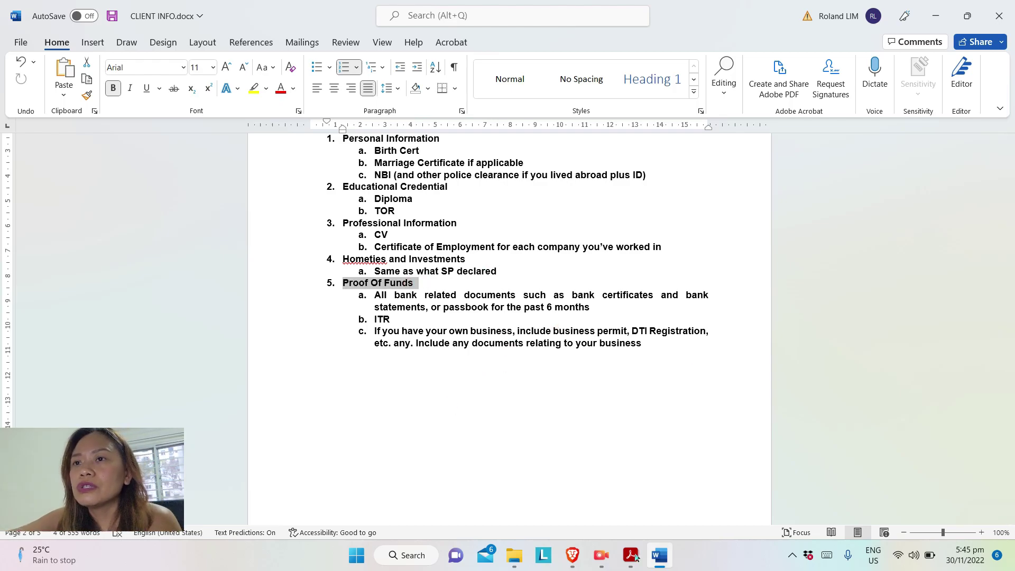
{"action": "left_click", "coordinate": [573, 555]}
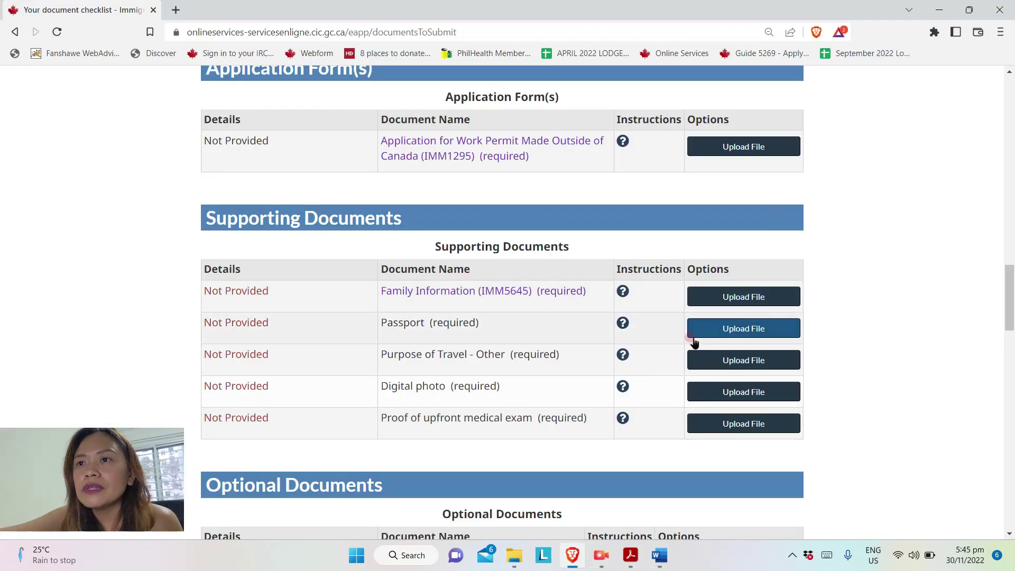
Find Family Member 2's section of the checklist and review the required study permit application form (IMM1294)
{"action": "scroll", "coordinate": [695, 336], "scroll_direction": "down", "scroll_amount": 6}
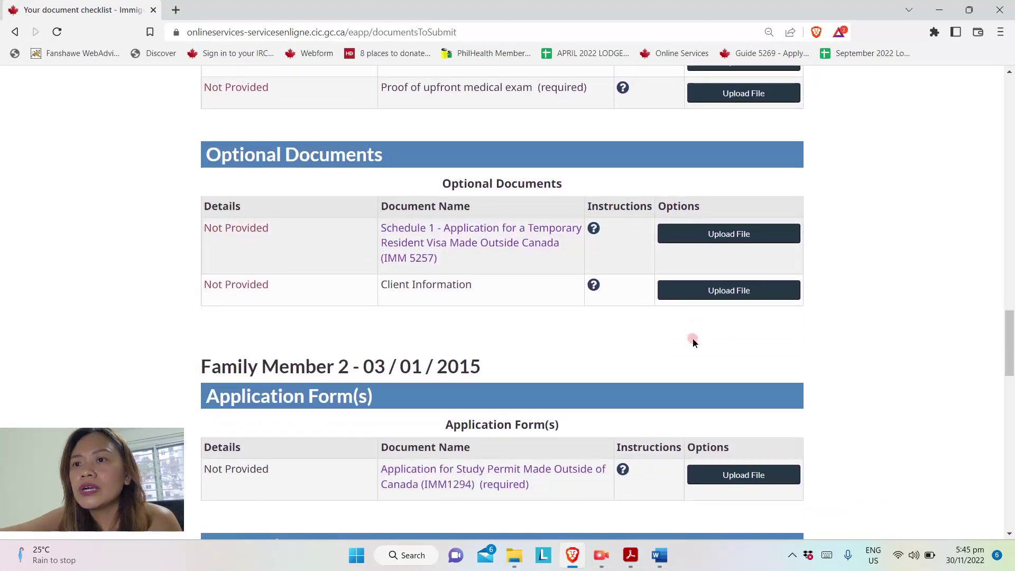
{"action": "scroll", "coordinate": [674, 345], "scroll_direction": "down", "scroll_amount": 1}
{"action": "left_click_drag", "start_coordinate": [201, 301], "coordinate": [492, 309]}
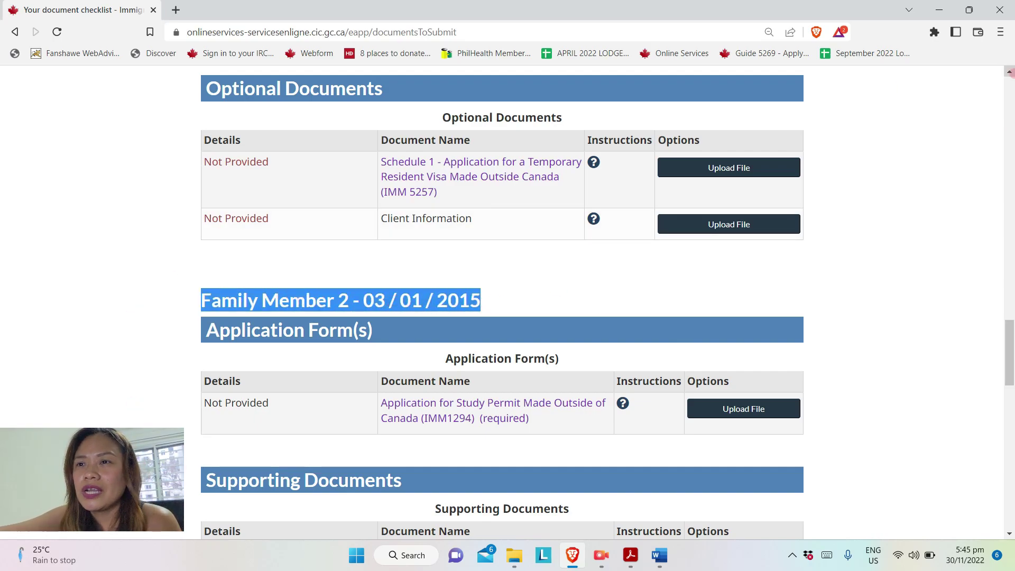
{"action": "scroll", "coordinate": [1004, 374], "scroll_direction": "down", "scroll_amount": 3}
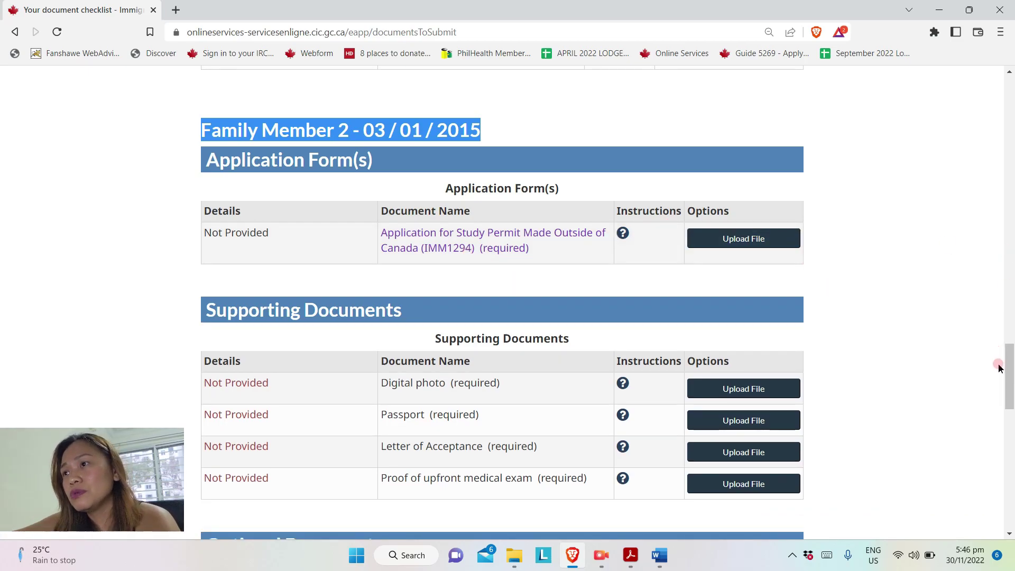
{"action": "left_click_drag", "start_coordinate": [1009, 382], "coordinate": [1009, 383]}
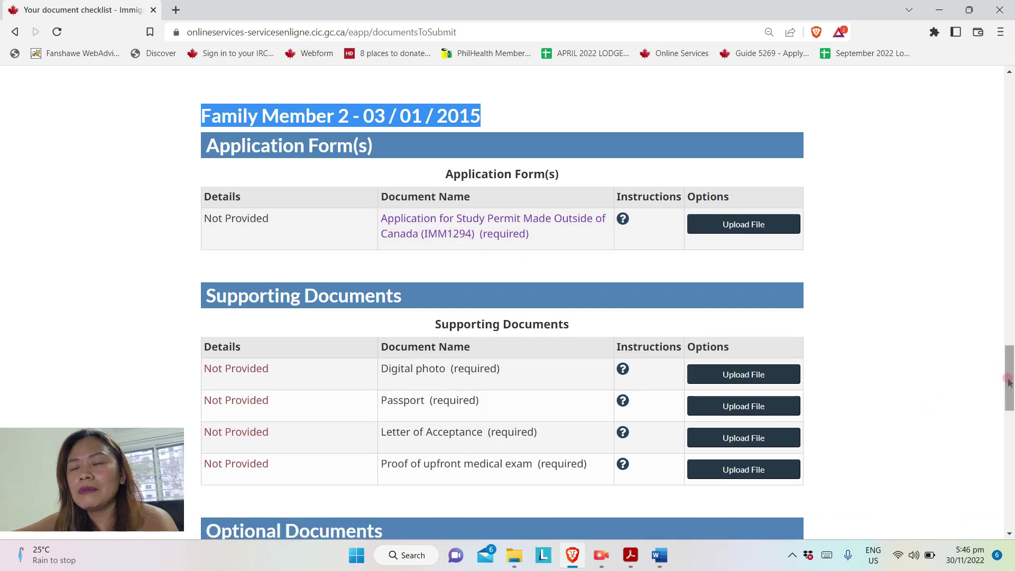
Review Family Member 2's digital photo, passport and Letter of Acceptance requirements under Supporting Documents
{"action": "left_click_drag", "start_coordinate": [1009, 383], "coordinate": [1010, 410]}
{"action": "double_click", "coordinate": [431, 205]}
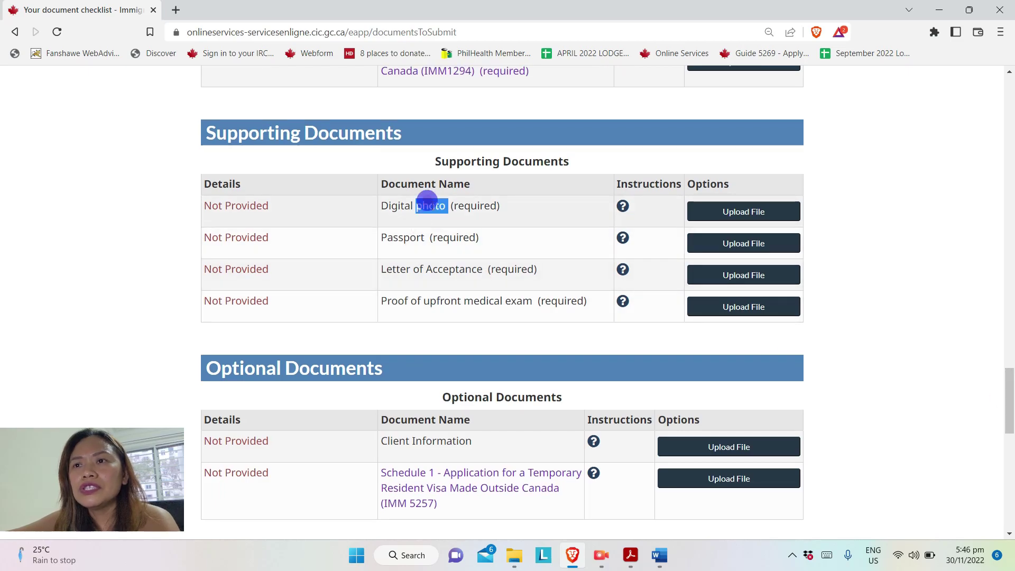
{"action": "left_click", "coordinate": [423, 242]}
{"action": "double_click", "coordinate": [422, 242]}
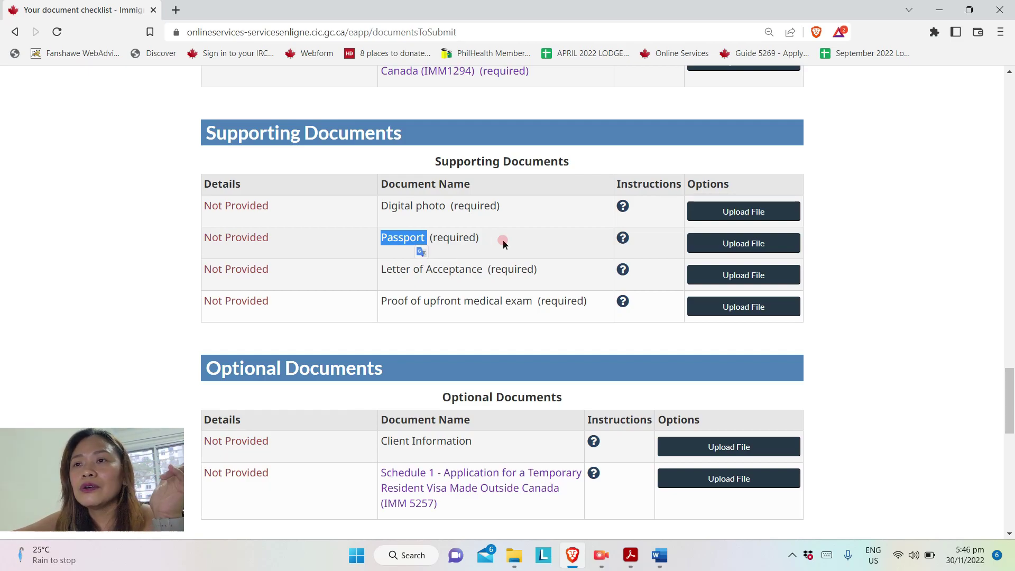
{"action": "left_click_drag", "start_coordinate": [380, 265], "coordinate": [539, 287]}
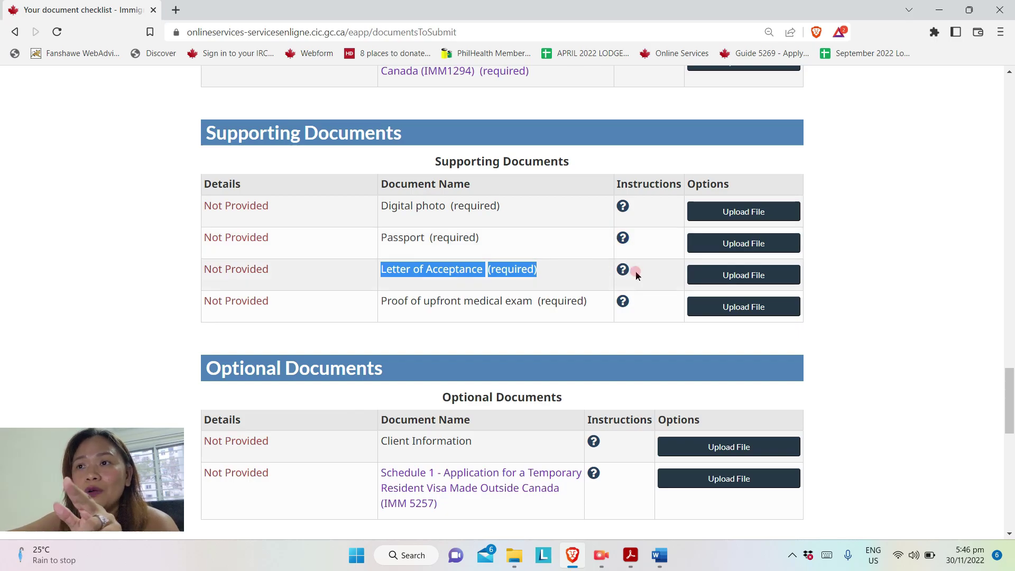
Review Family Member 2's proof of upfront medical exam and the optional Client Information document
{"action": "left_click_drag", "start_coordinate": [1009, 407], "coordinate": [1009, 417]}
{"action": "left_click_drag", "start_coordinate": [386, 222], "coordinate": [598, 226]}
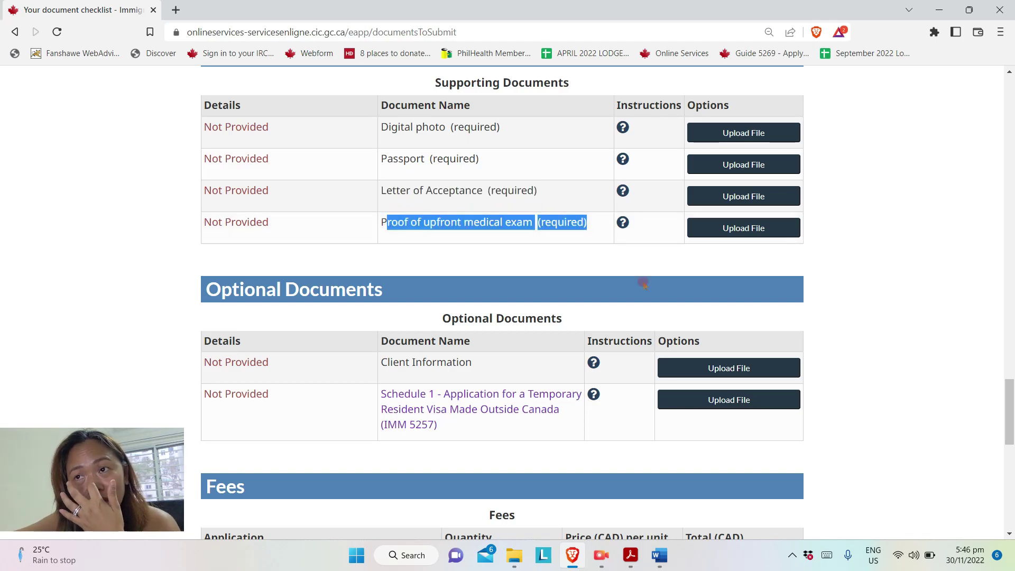
{"action": "left_click_drag", "start_coordinate": [390, 362], "coordinate": [470, 363]}
{"action": "left_click", "coordinate": [482, 365]}
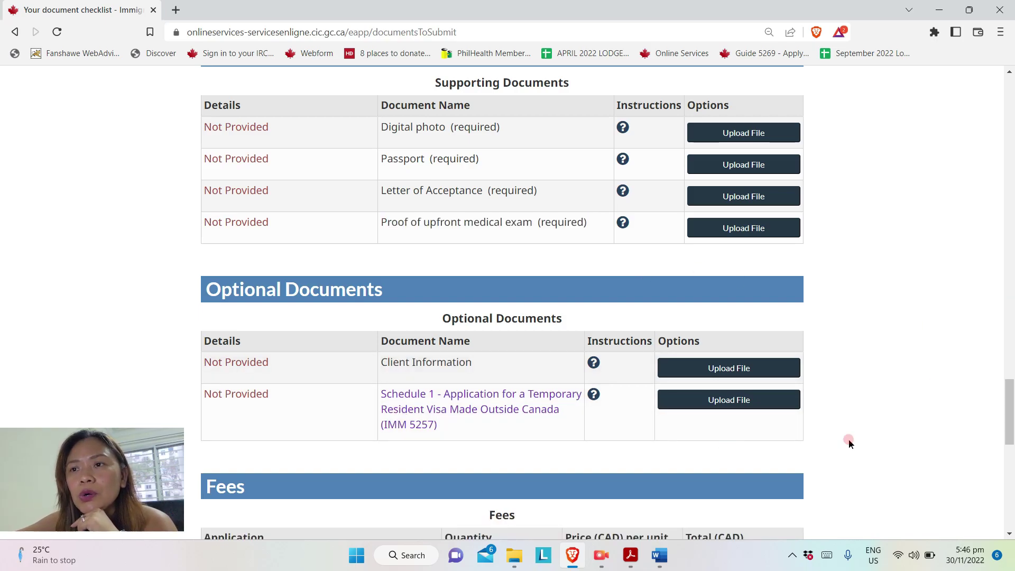
Switch to CLIENT INFO.docx in Word and review the Letter of Intent item in the student permit minor applicant's outline
{"action": "left_click", "coordinate": [659, 555]}
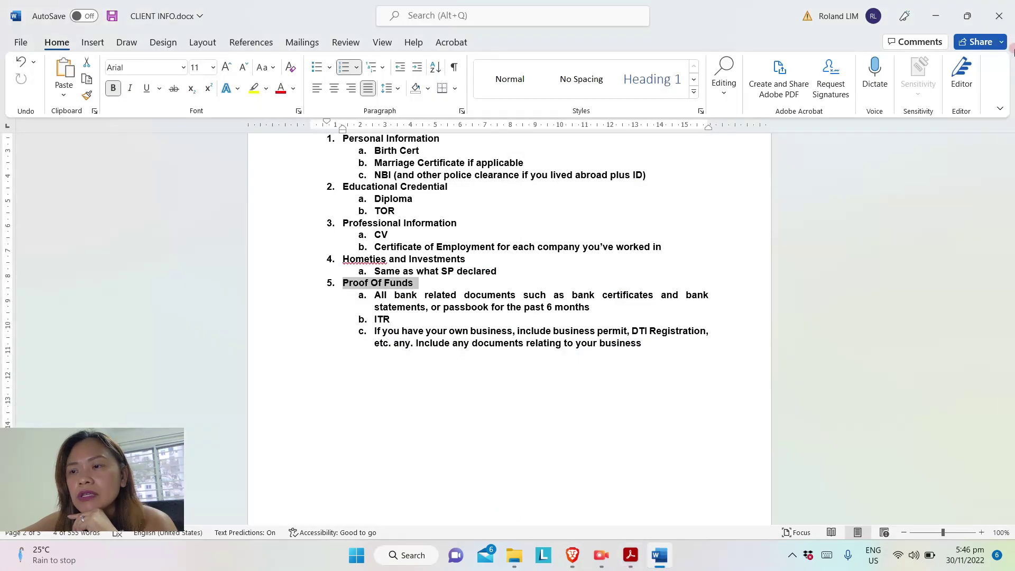
{"action": "left_click_drag", "start_coordinate": [1008, 252], "coordinate": [1011, 332]}
{"action": "left_click", "coordinate": [479, 441]}
{"action": "left_click_drag", "start_coordinate": [343, 308], "coordinate": [418, 316]}
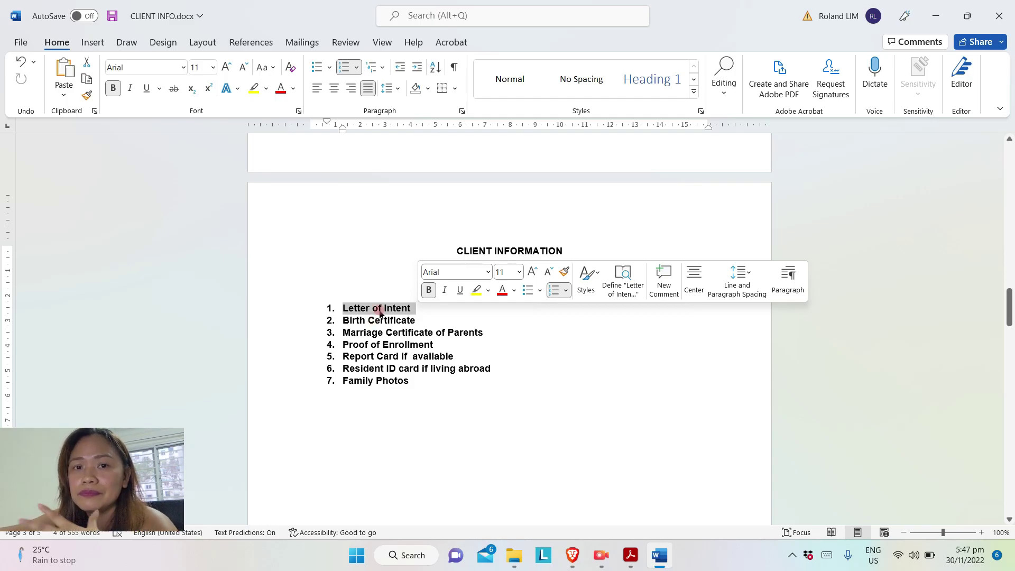
{"action": "left_click", "coordinate": [380, 312]}
{"action": "left_click", "coordinate": [416, 312]}
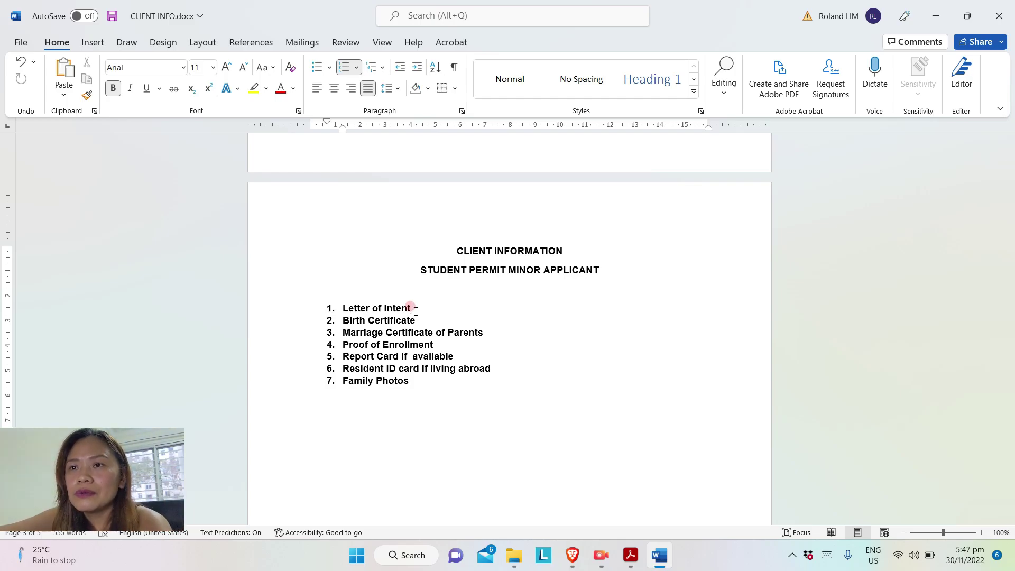
Review the minor applicant's certificates, proof of enrollment, report card, resident ID card and family photos items
{"action": "left_click_drag", "start_coordinate": [342, 308], "coordinate": [441, 332]}
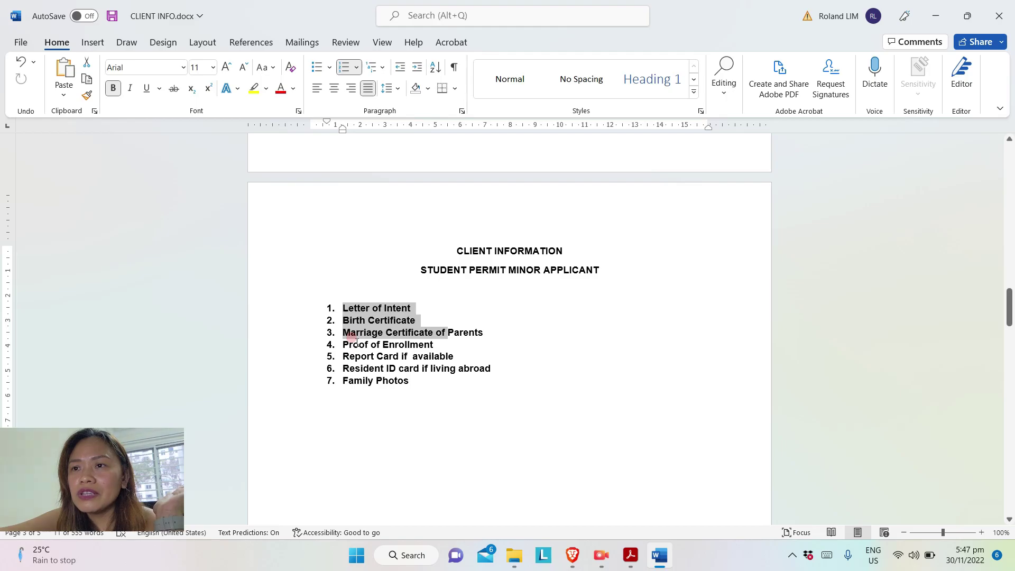
{"action": "left_click", "coordinate": [416, 345]}
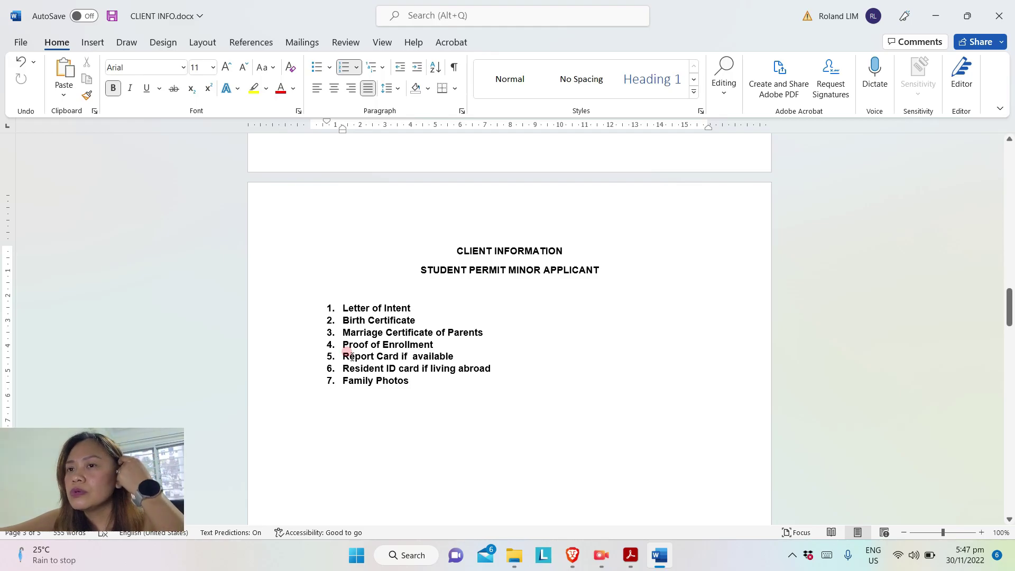
{"action": "left_click_drag", "start_coordinate": [342, 354], "coordinate": [457, 358]}
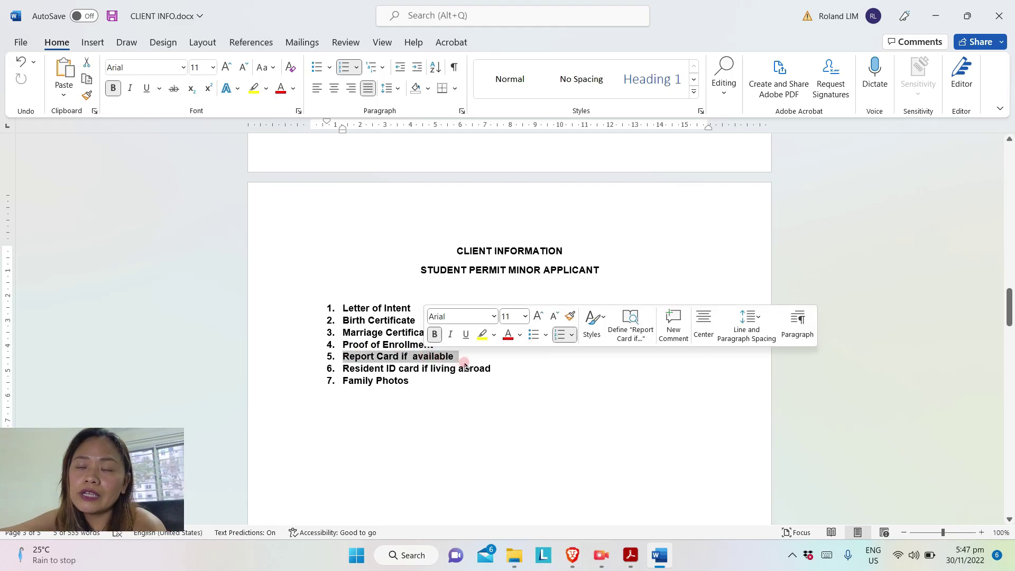
{"action": "left_click_drag", "start_coordinate": [346, 367], "coordinate": [480, 374]}
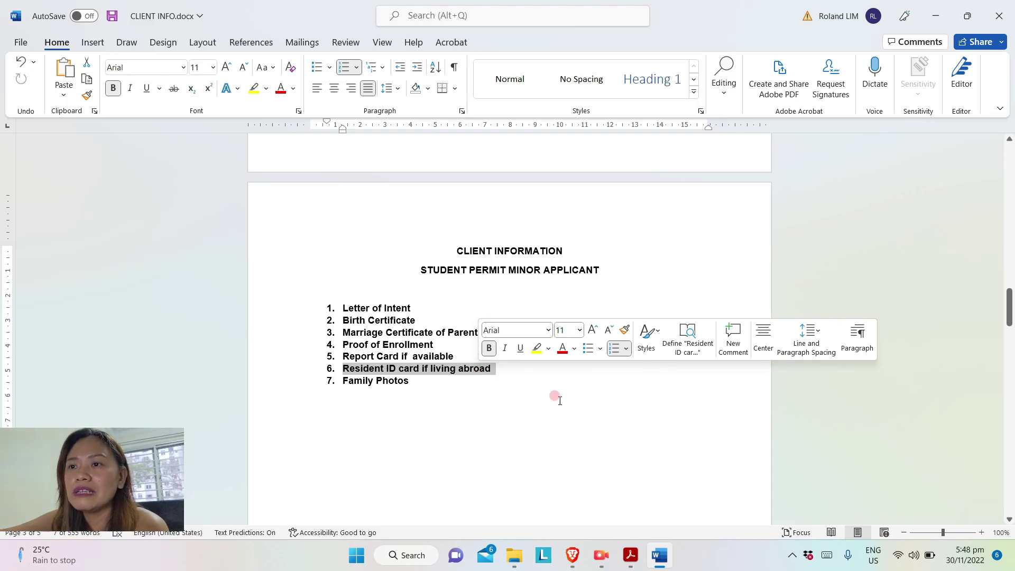
{"action": "left_click", "coordinate": [530, 376]}
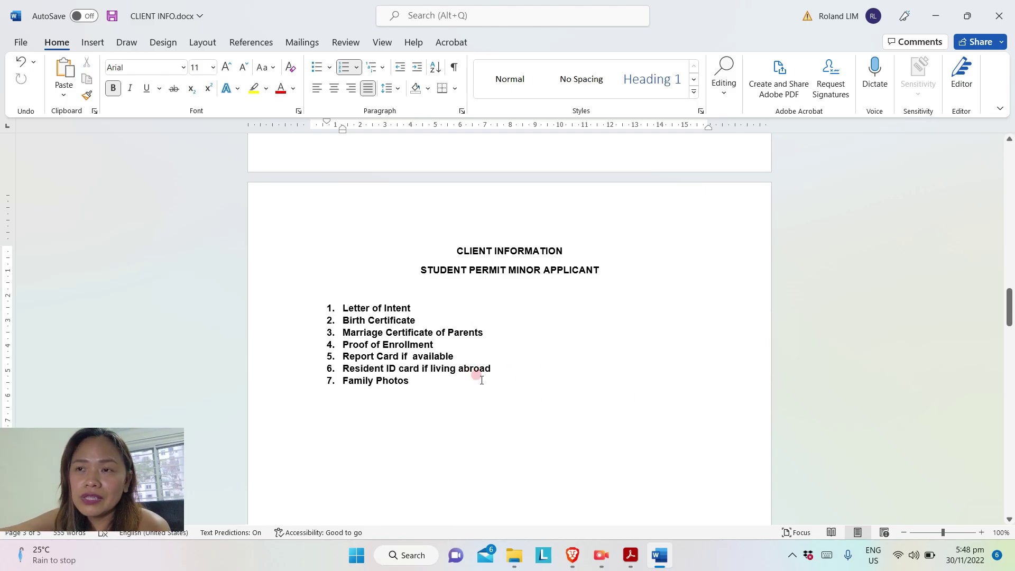
{"action": "left_click_drag", "start_coordinate": [345, 380], "coordinate": [428, 384]}
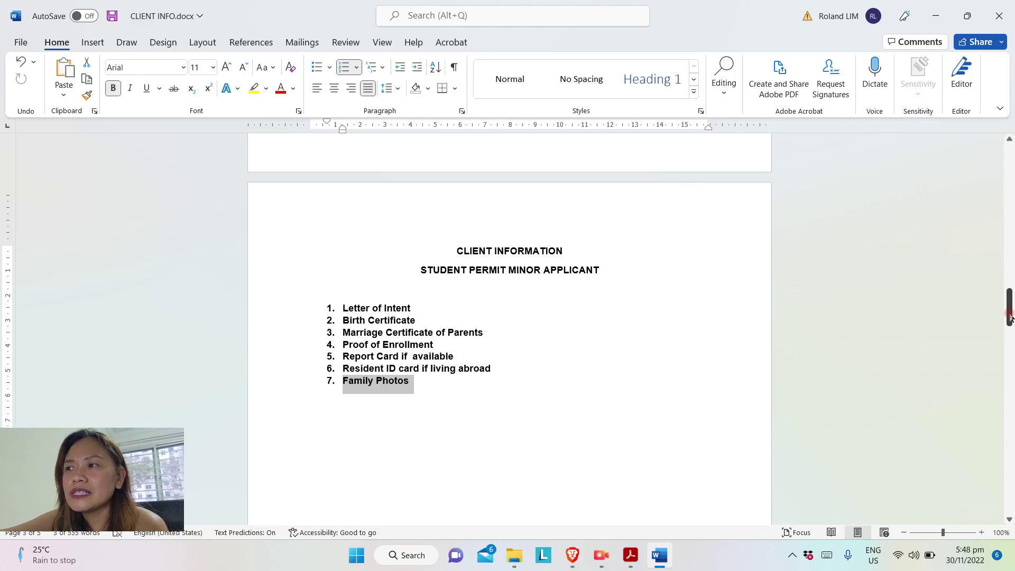
{"action": "left_click_drag", "start_coordinate": [1012, 318], "coordinate": [1011, 316]}
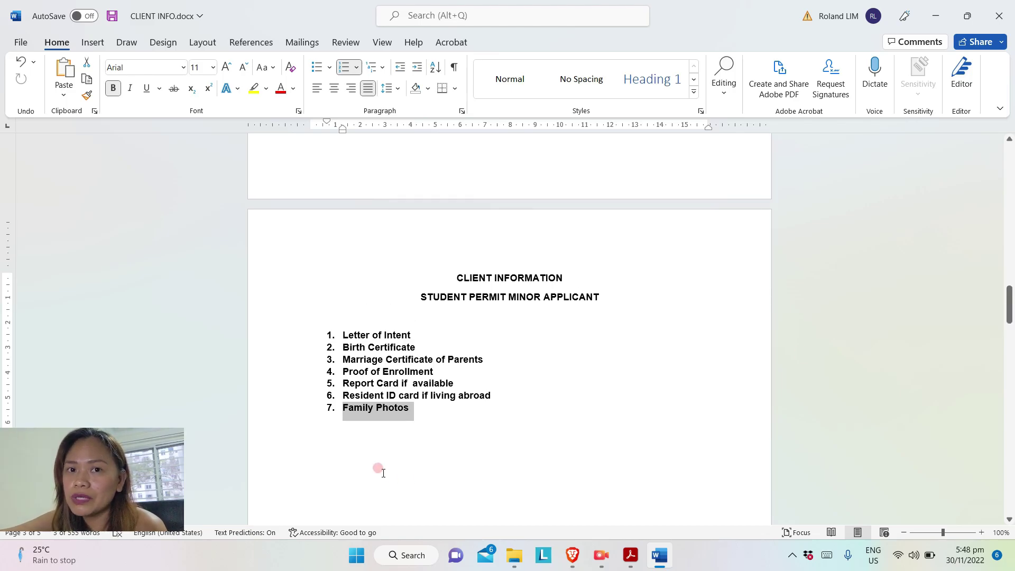
Highlight and review the Family Photos item in the student permit minor applicant's outline
{"action": "left_click", "coordinate": [349, 402]}
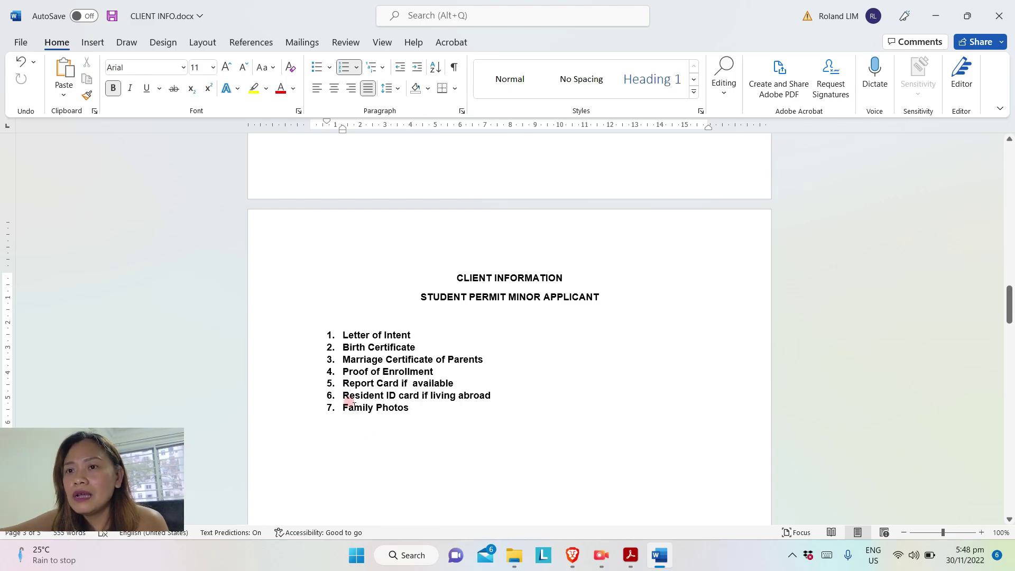
{"action": "double_click", "coordinate": [354, 406]}
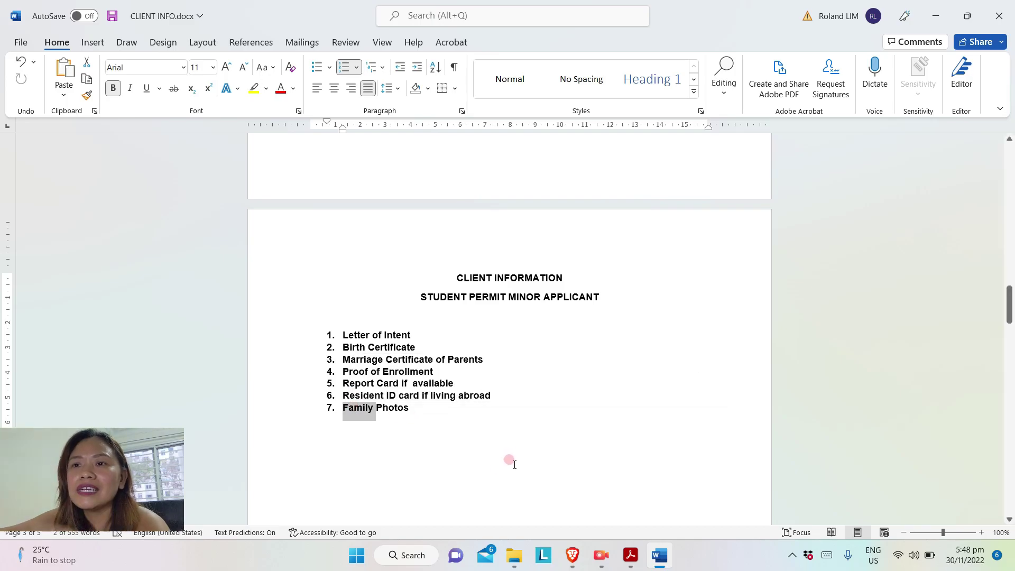
{"action": "left_click", "coordinate": [468, 441]}
{"action": "left_click_drag", "start_coordinate": [343, 407], "coordinate": [422, 408]}
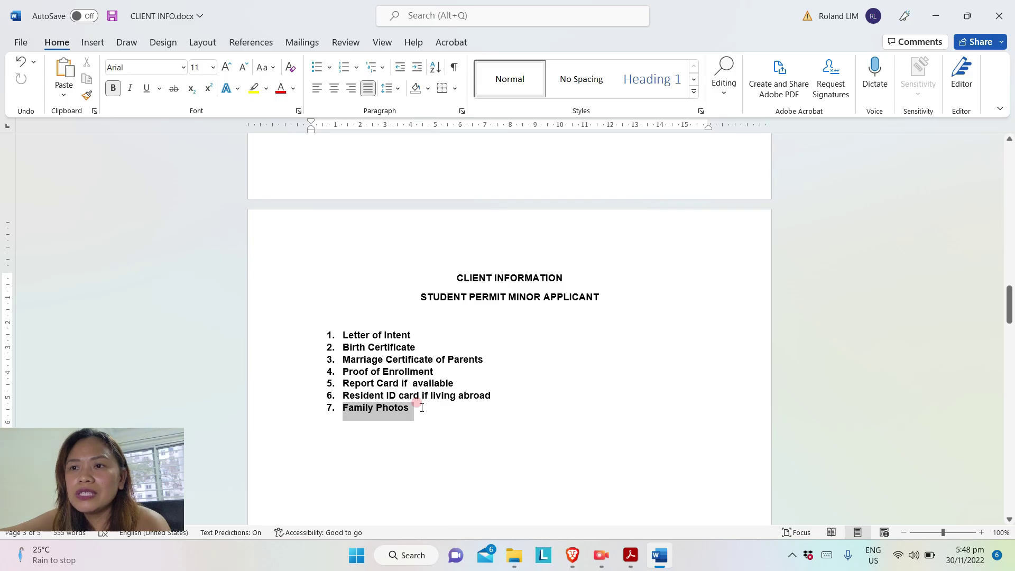
Return to the Student Permit Applicant outline at the start of CLIENT INFO.docx and switch to the document checklist in Brave
{"action": "left_click", "coordinate": [1007, 312]}
{"action": "left_click_drag", "start_coordinate": [1006, 312], "coordinate": [979, 131]}
{"action": "left_click", "coordinate": [936, 14]}
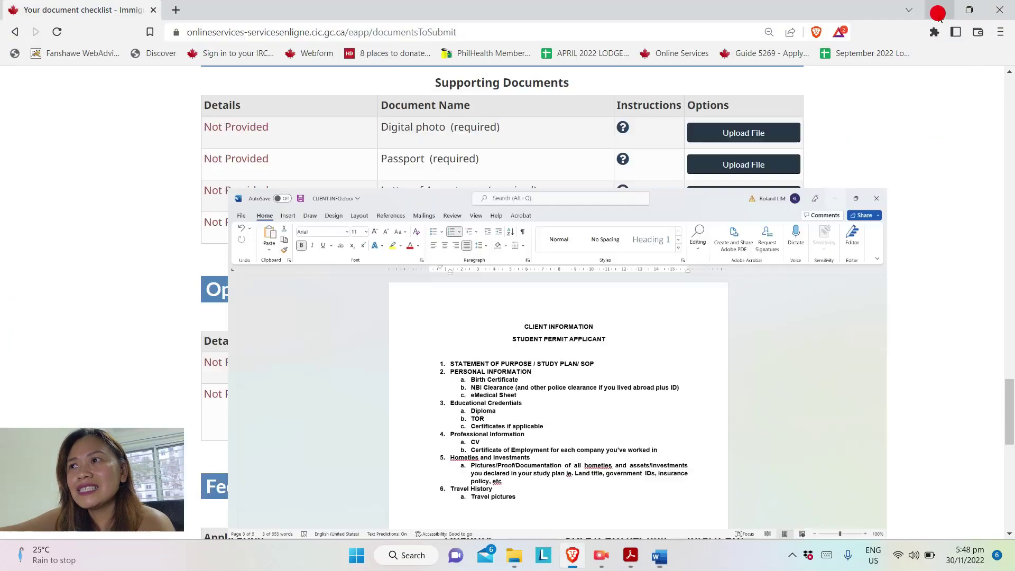
Recheck Family Member 2's supporting and optional documents, and review the application fees and total price at the end of the checklist
{"action": "left_click", "coordinate": [1006, 401]}
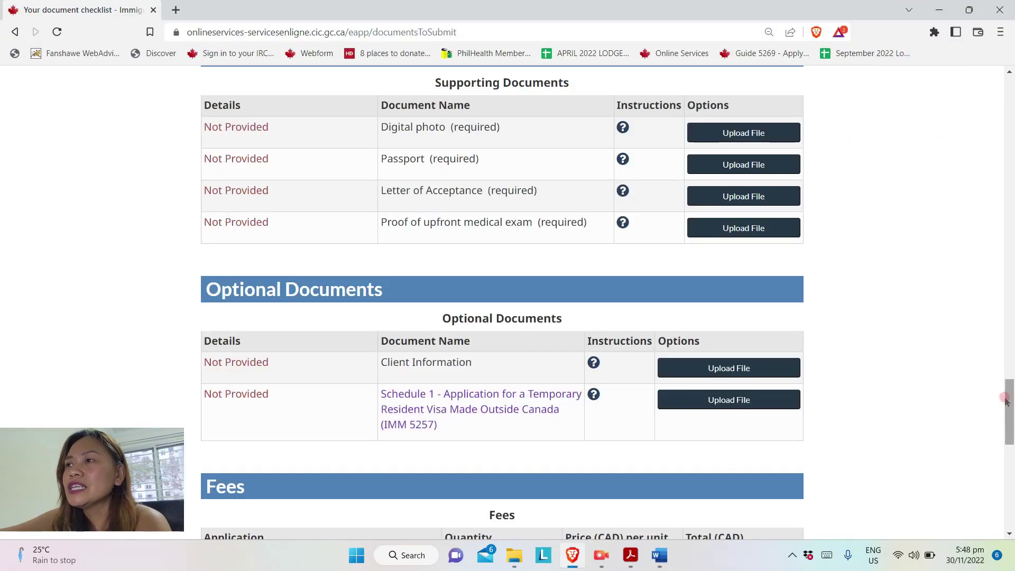
{"action": "scroll", "coordinate": [1006, 402], "scroll_direction": "down", "scroll_amount": 3}
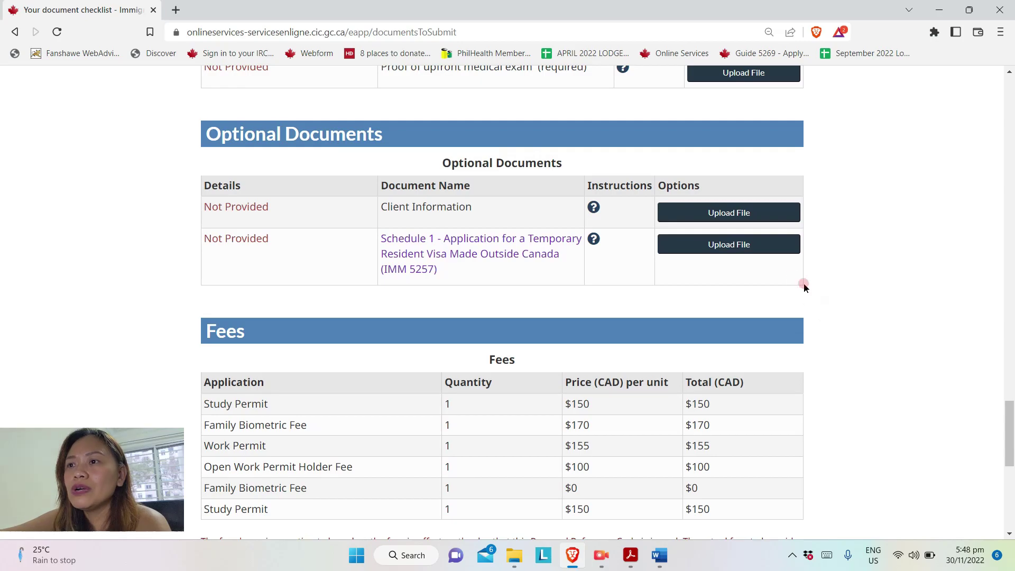
{"action": "left_click_drag", "start_coordinate": [1010, 439], "coordinate": [1011, 406]}
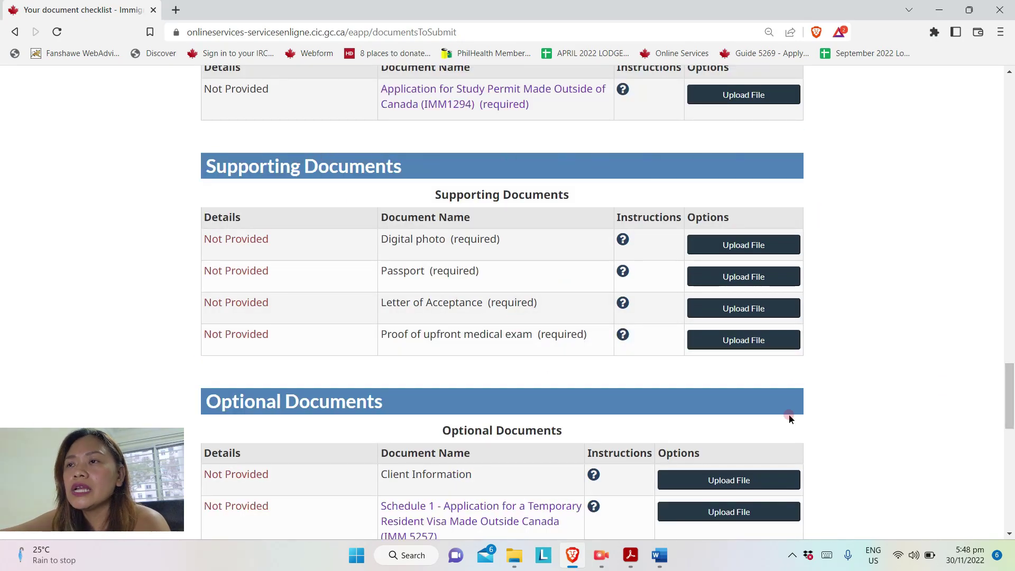
{"action": "mouse_move", "coordinate": [1010, 388]}
{"action": "left_mouse_down"}
{"action": "mouse_move", "coordinate": [1009, 447]}
{"action": "mouse_move", "coordinate": [998, 464]}
{"action": "left_mouse_up"}
{"action": "left_click", "coordinate": [745, 419]}
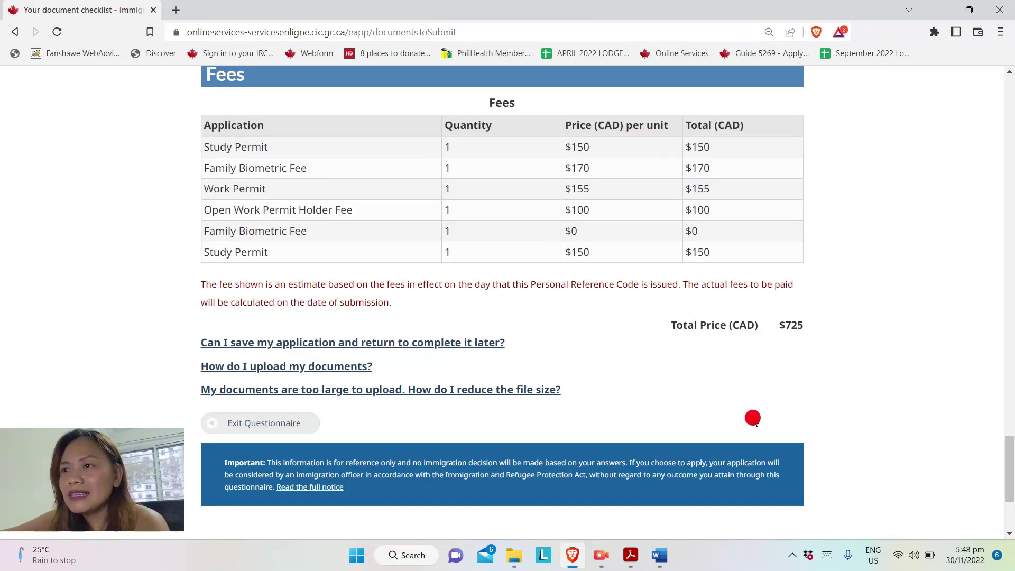
{"action": "left_click", "coordinate": [708, 428]}
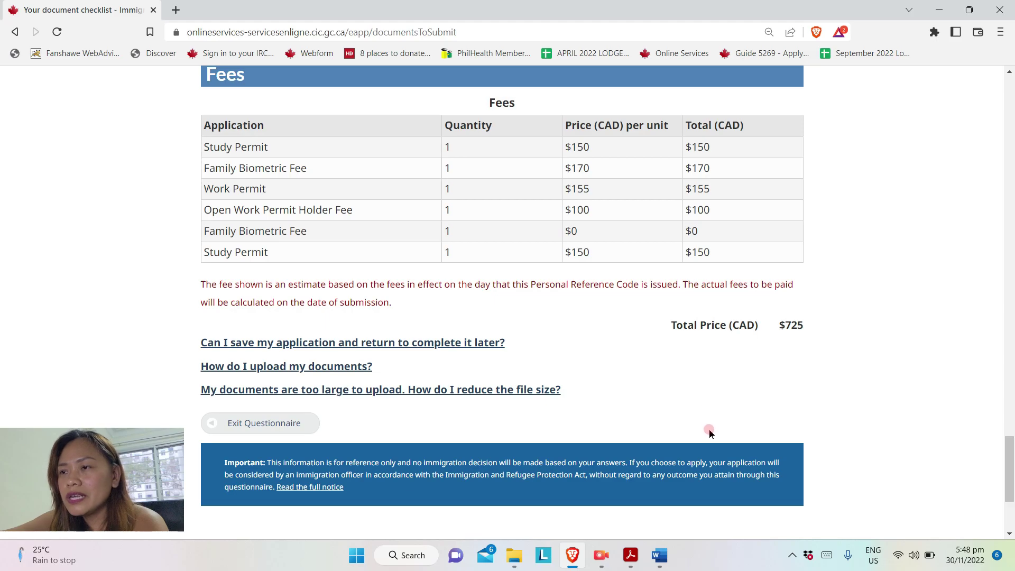